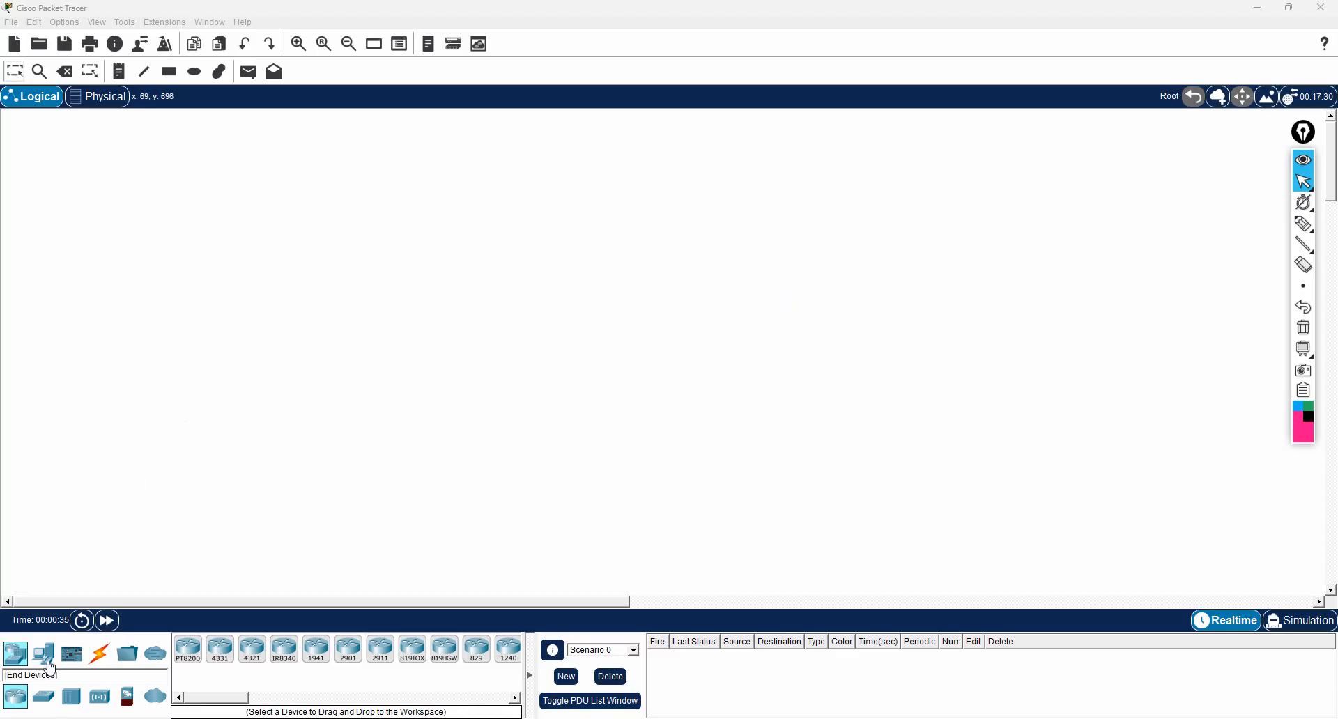
# - Place two PC-PT end devices in the workspace, one below the other
pyautogui.click(44, 654)
pyautogui.click(195, 655)
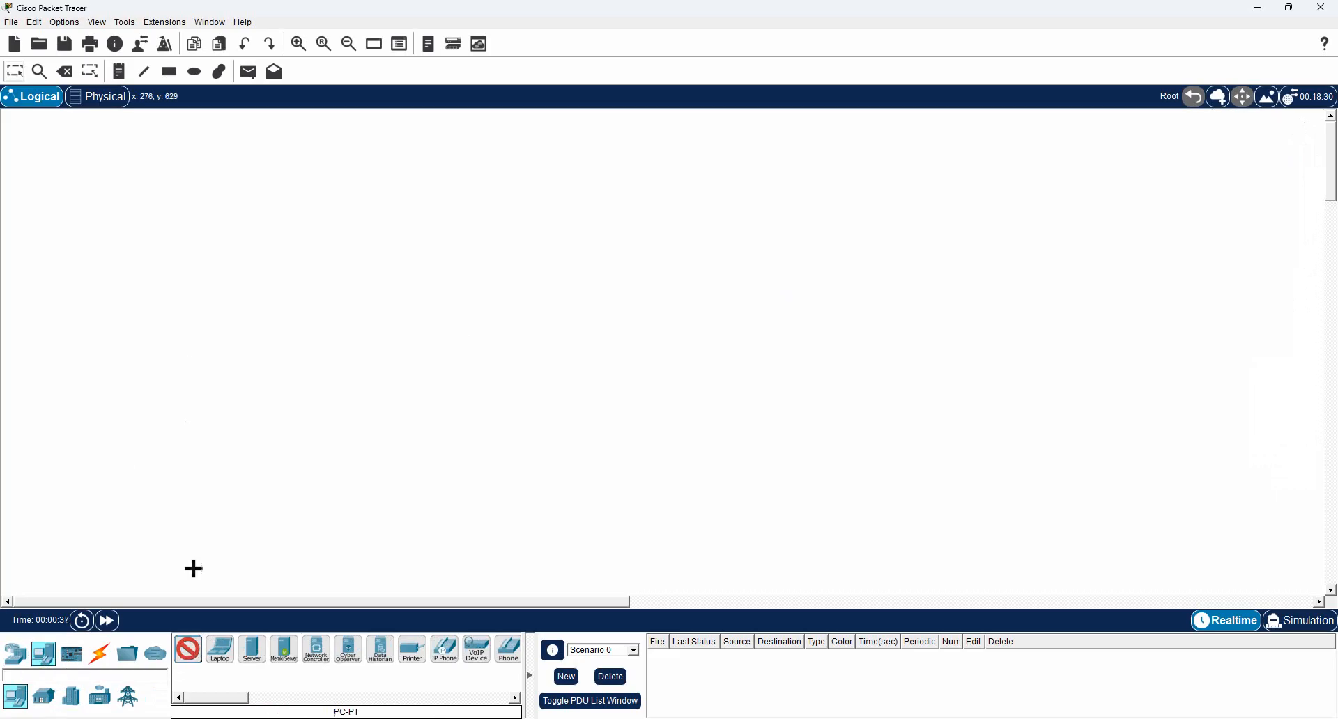
pyautogui.click(155, 243)
pyautogui.click(151, 340)
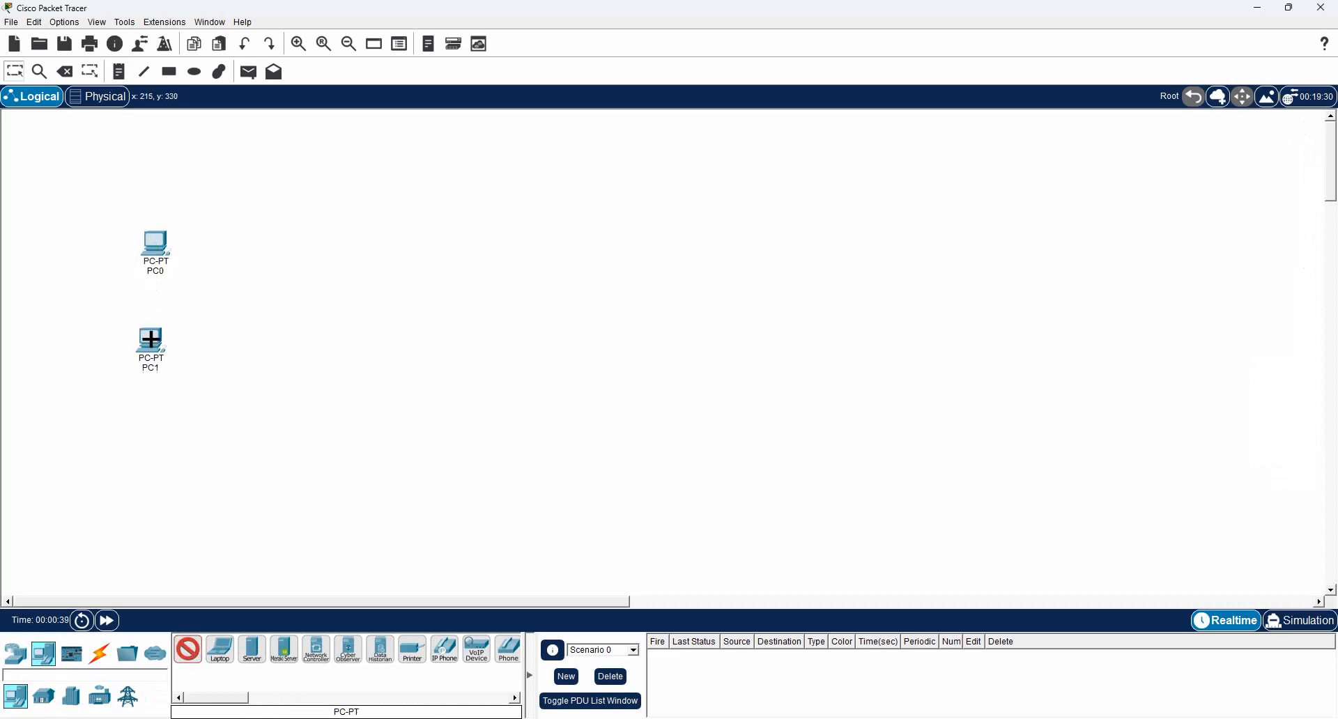
# - Add a 2960-24TT switch between and slightly beside the two PCs
pyautogui.click(15, 654)
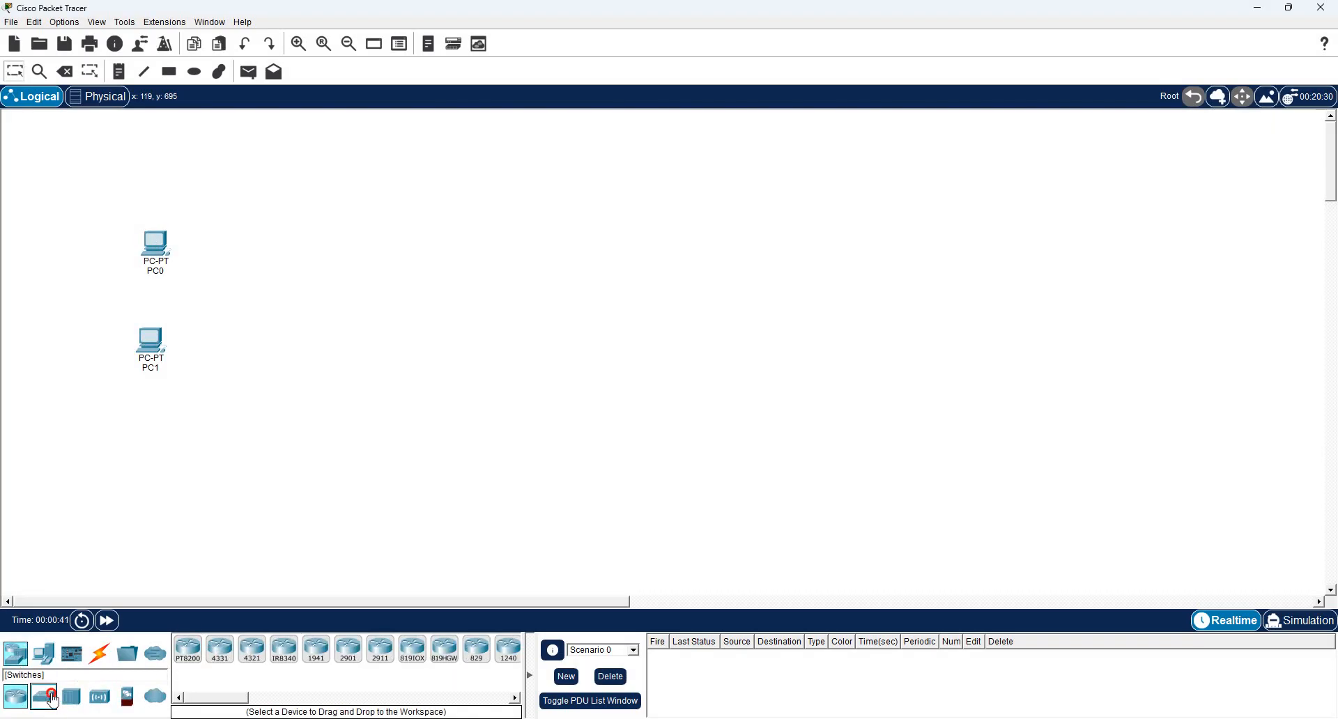
pyautogui.click(52, 697)
pyautogui.click(188, 649)
pyautogui.click(267, 290)
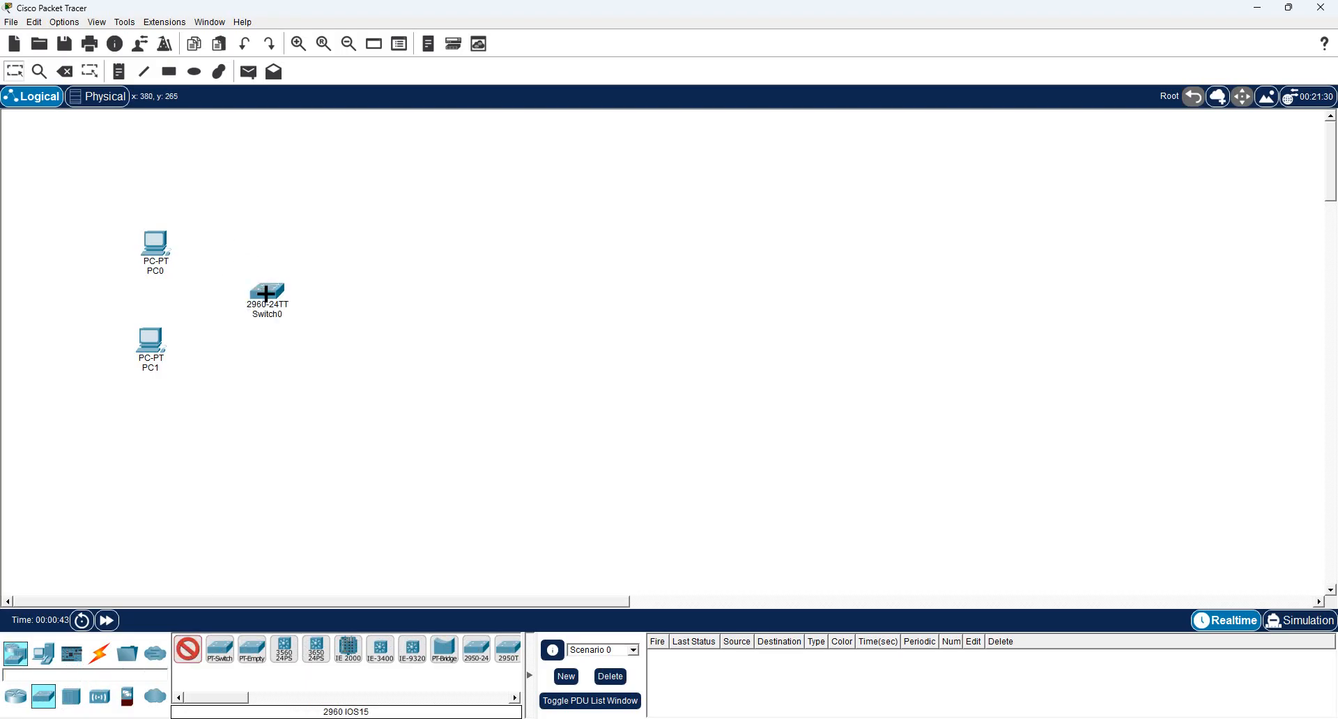
# - Add a 2811 router on the far side of the switch from the PCs
pyautogui.click(15, 697)
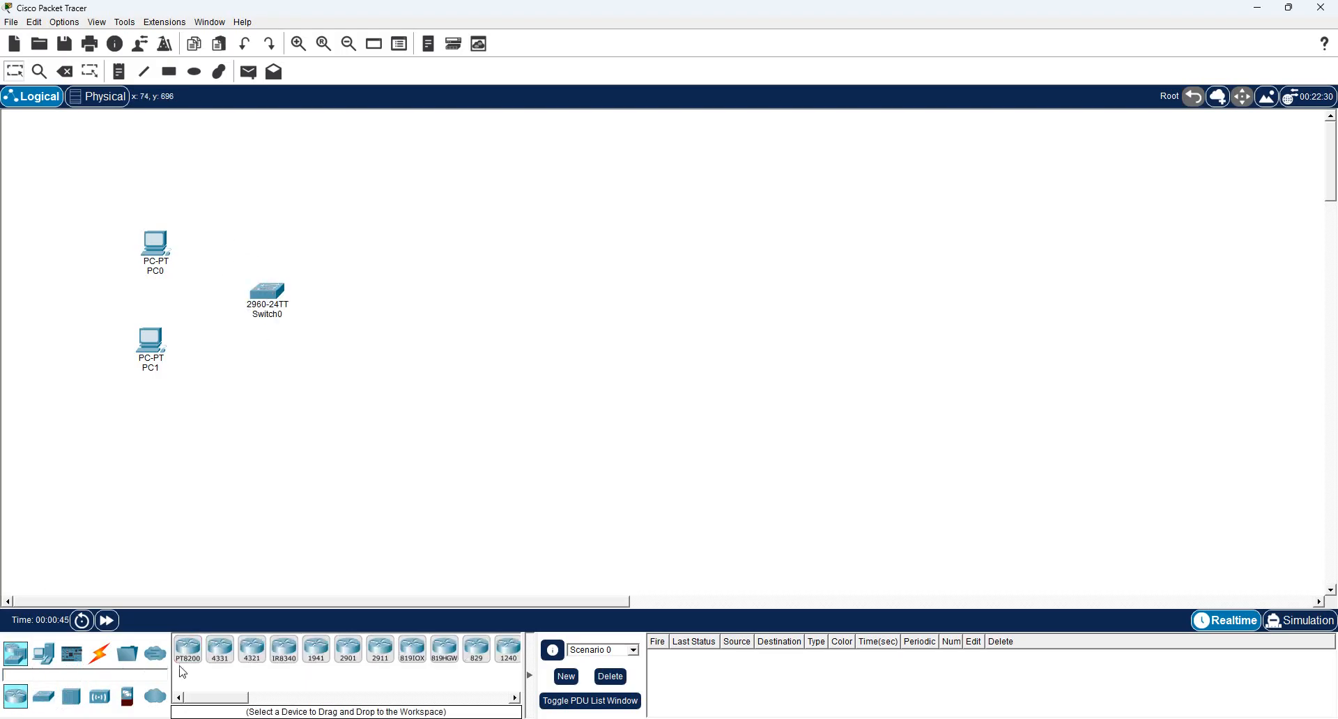
pyautogui.moveTo(229, 697); pyautogui.dragTo(308, 697)
pyautogui.click(274, 650)
pyautogui.click(416, 294)
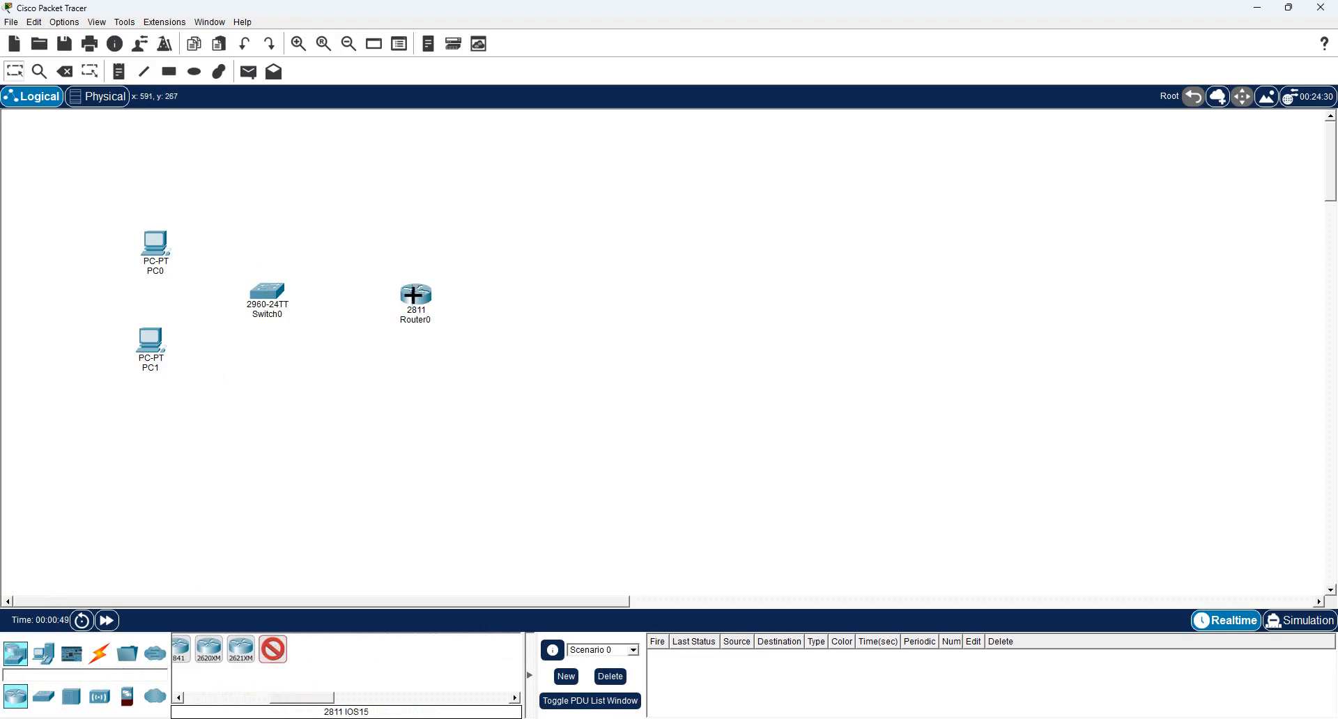
# - Cable both PCs to the switch and the switch to the router using automatic connection type
pyautogui.click(99, 654)
pyautogui.click(189, 649)
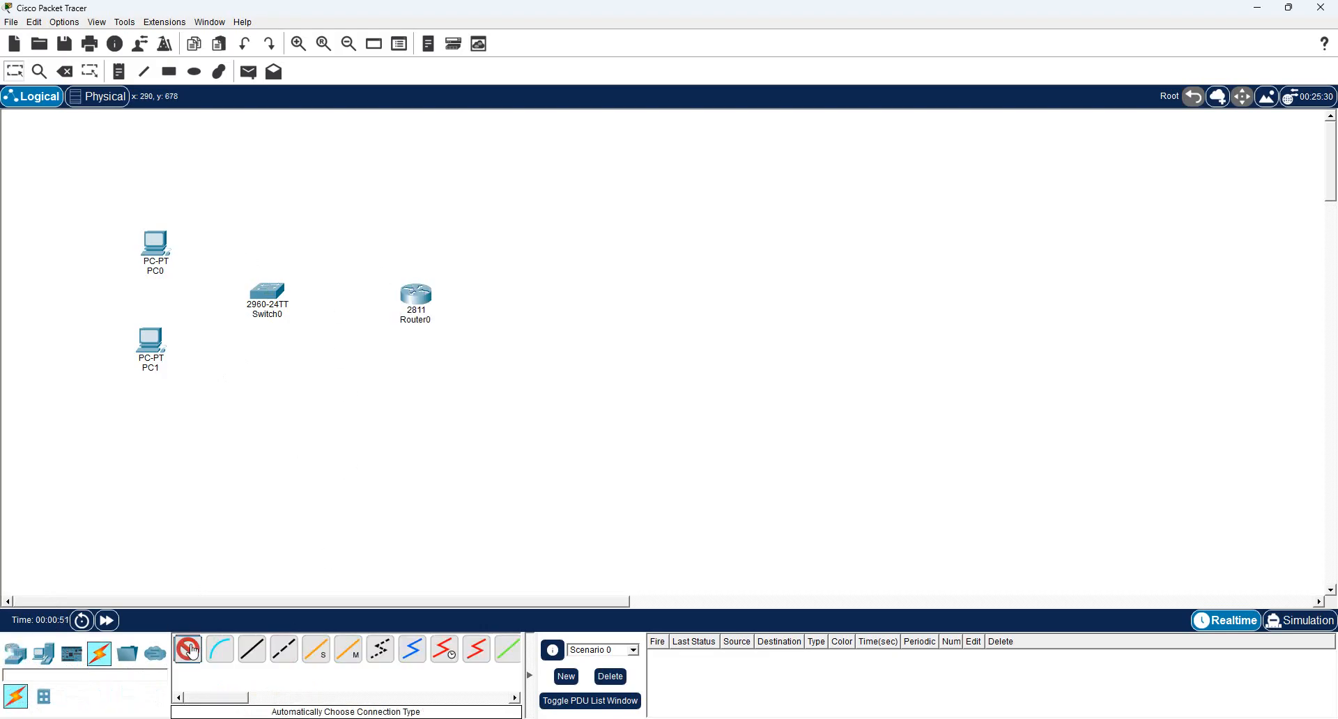
pyautogui.click(161, 244)
pyautogui.click(252, 292)
pyautogui.click(263, 303)
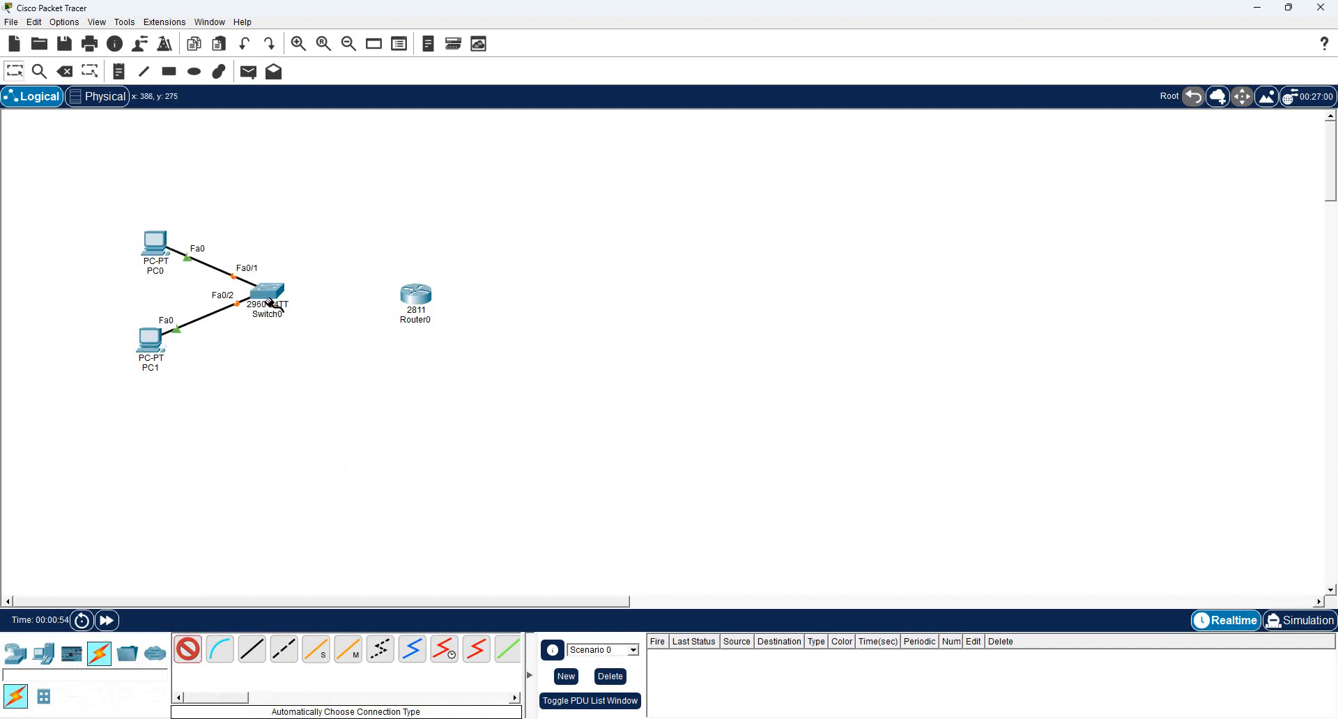
pyautogui.click(274, 290)
pyautogui.click(393, 295)
# - Move the whole topology toward the workspace's upper-left corner and enlarge the view
pyautogui.moveTo(55, 181); pyautogui.dragTo(481, 385)
pyautogui.moveTo(426, 307); pyautogui.dragTo(370, 213)
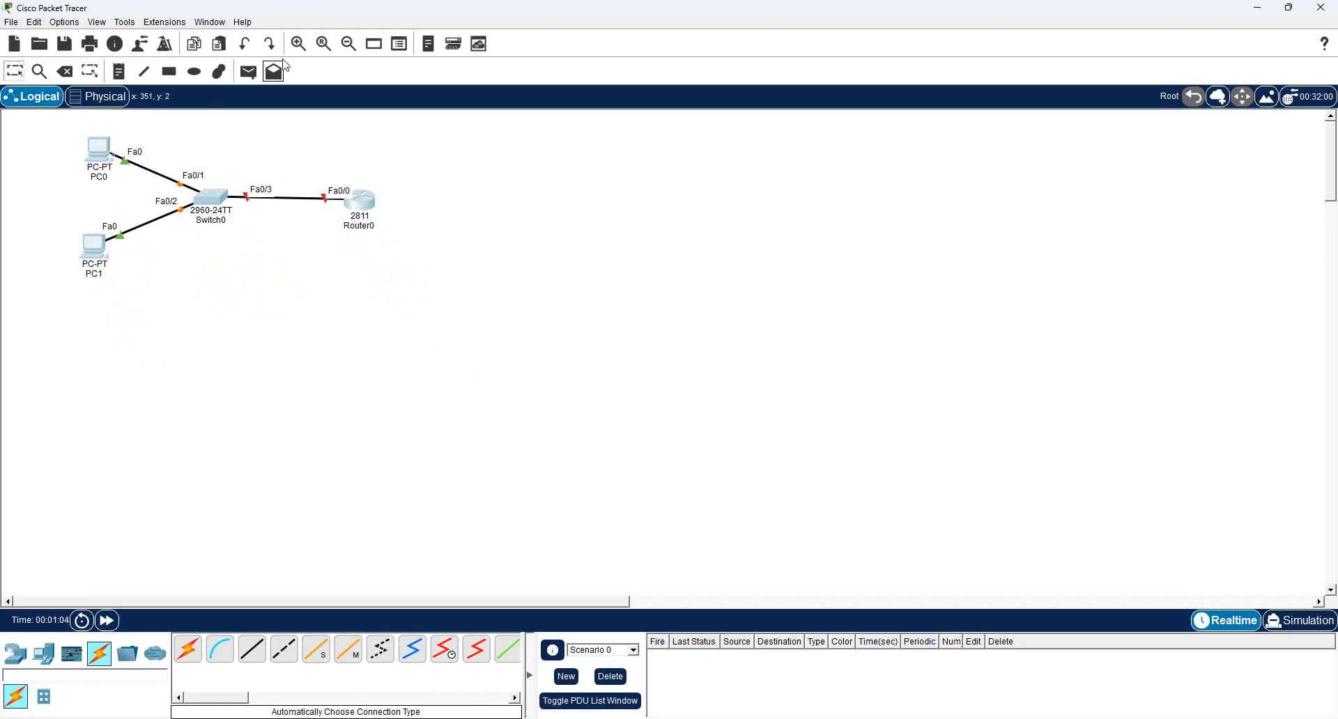
pyautogui.click(299, 44)
pyautogui.click(299, 44)
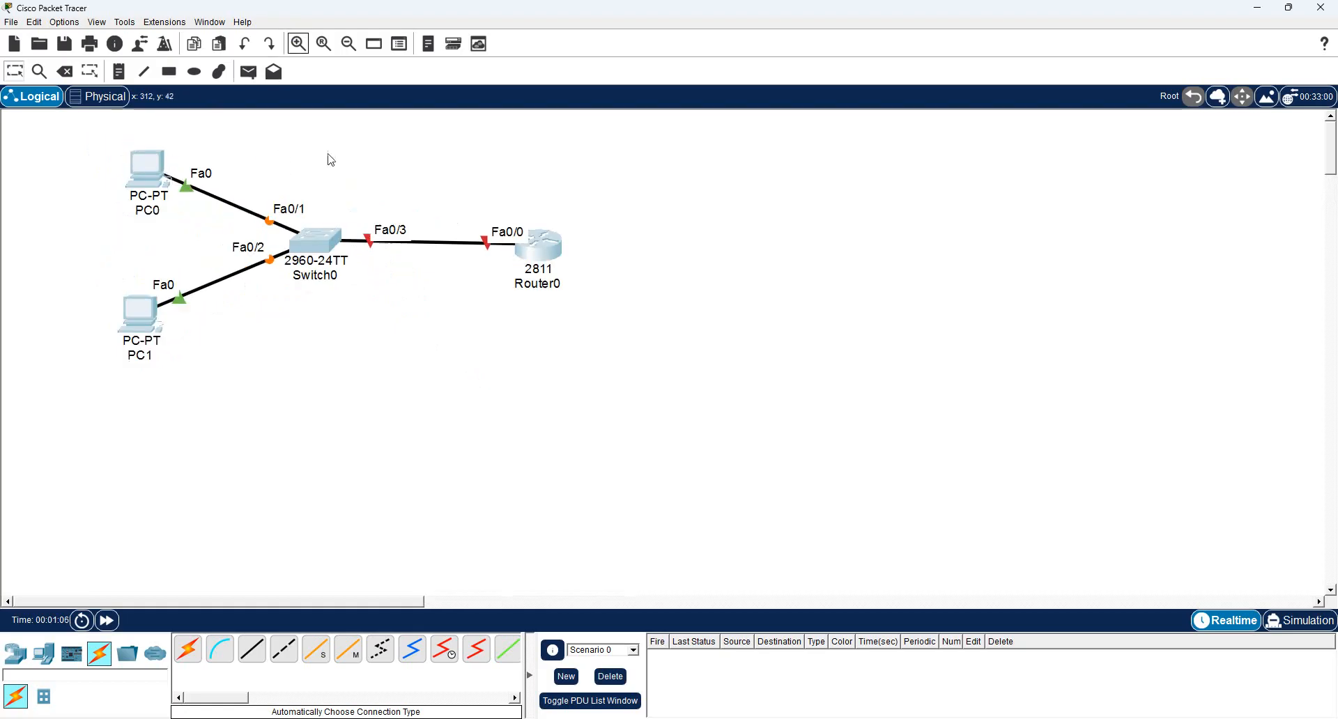
# - Rename the switch as SW1 and the router as R1
pyautogui.click(319, 276)
pyautogui.write('SW1')
pyautogui.press('Return')
pyautogui.click(549, 283)
pyautogui.write('R1')
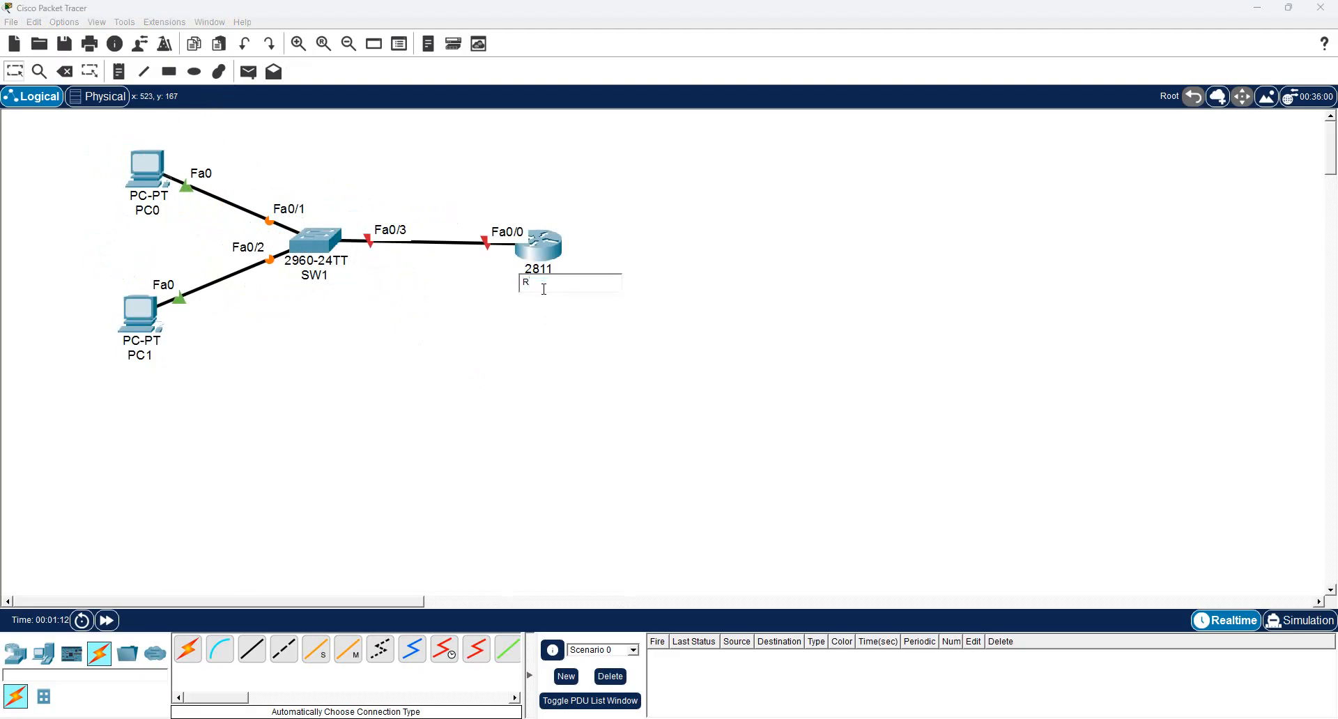
pyautogui.press('Return')
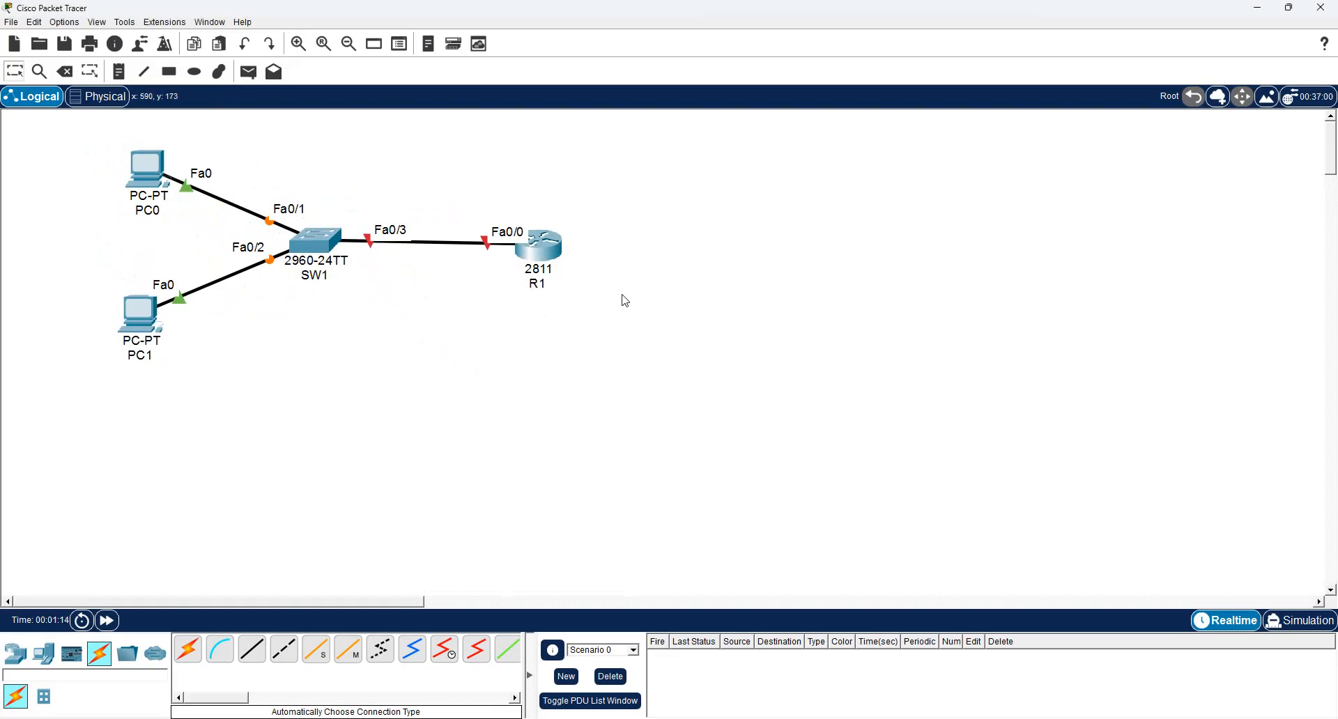
# - Open R1's command-line console and answer no to the initial configuration dialog
pyautogui.click(556, 244)
pyautogui.moveTo(561, 139); pyautogui.dragTo(832, 115)
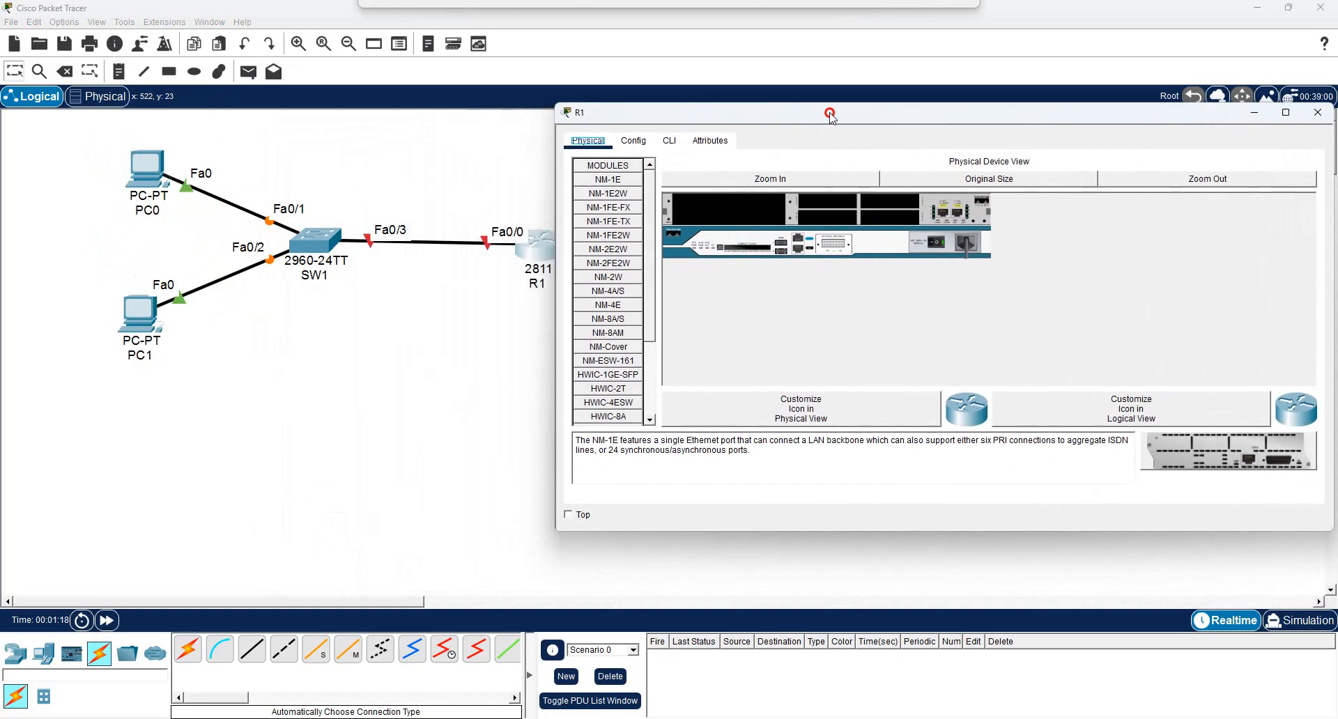
pyautogui.click(669, 141)
pyautogui.moveTo(698, 120); pyautogui.dragTo(722, 71)
pyautogui.click(925, 246)
pyautogui.write('no')
pyautogui.press('Return')
pyautogui.press('Return')
pyautogui.press('Return')
# - Enter global configuration mode in the router's console and set the hostname to R1
pyautogui.write('en')
pyautogui.press('Return')
pyautogui.write('config t')
pyautogui.press('Return')
pyautogui.write('hos')
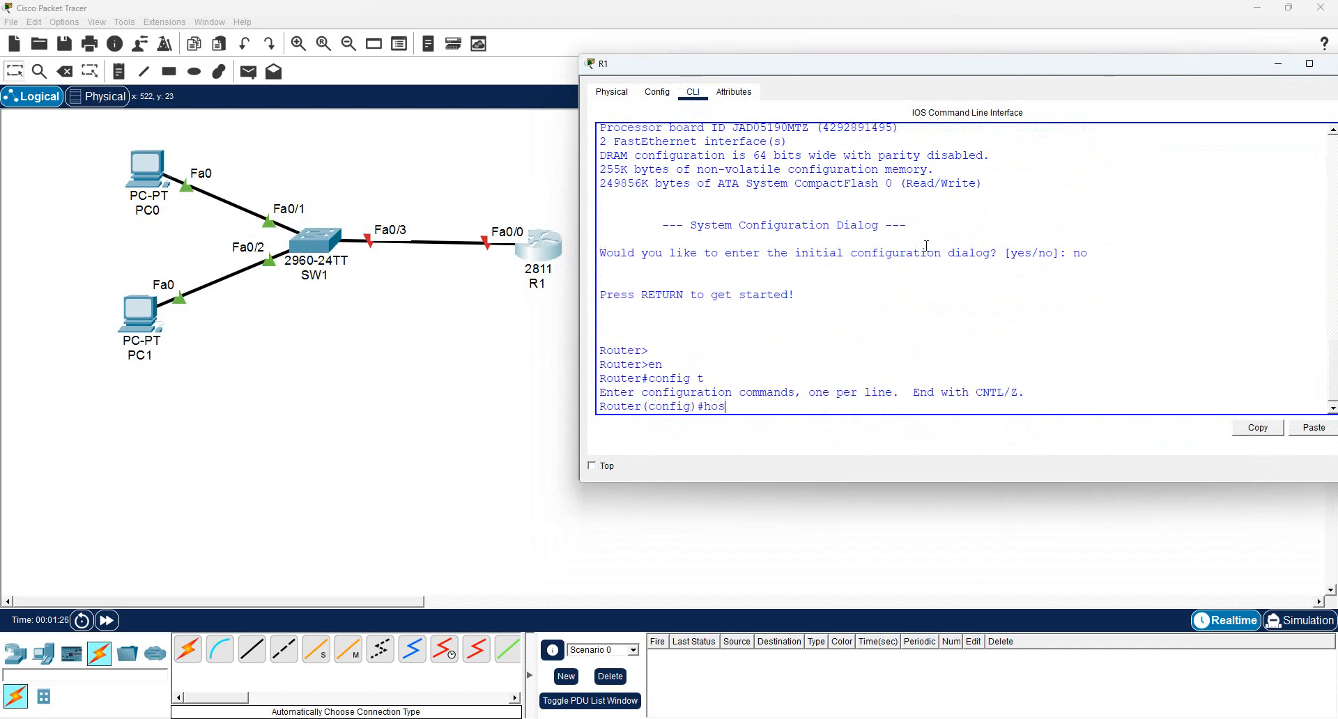
pyautogui.write('t')
pyautogui.press('Tab')
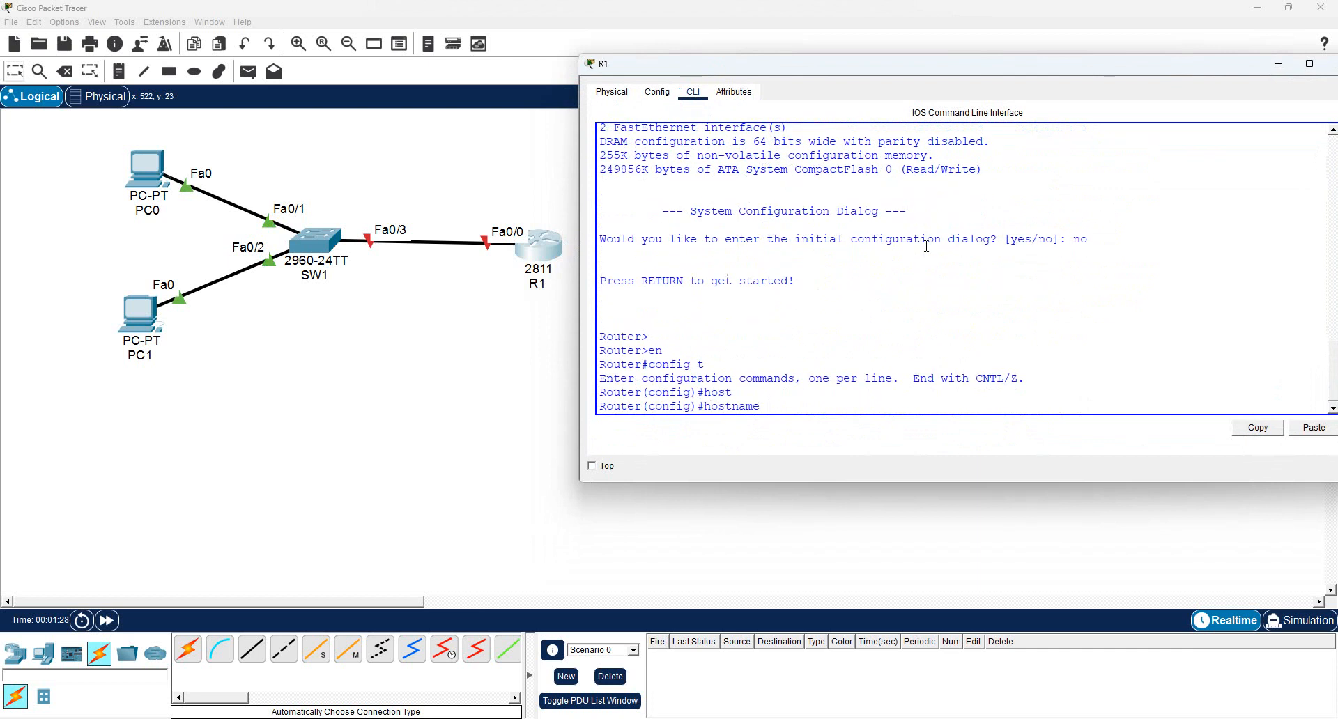
pyautogui.write('R')
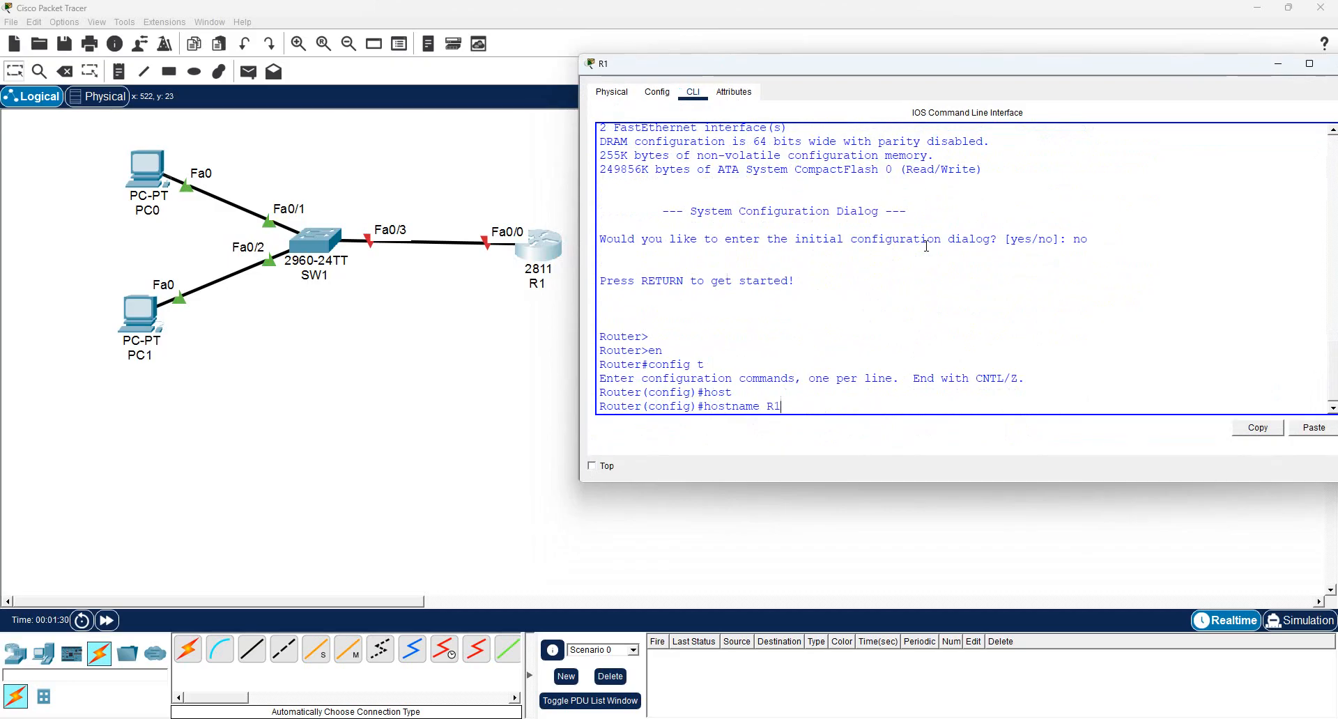
pyautogui.write('1')
pyautogui.press('Return')
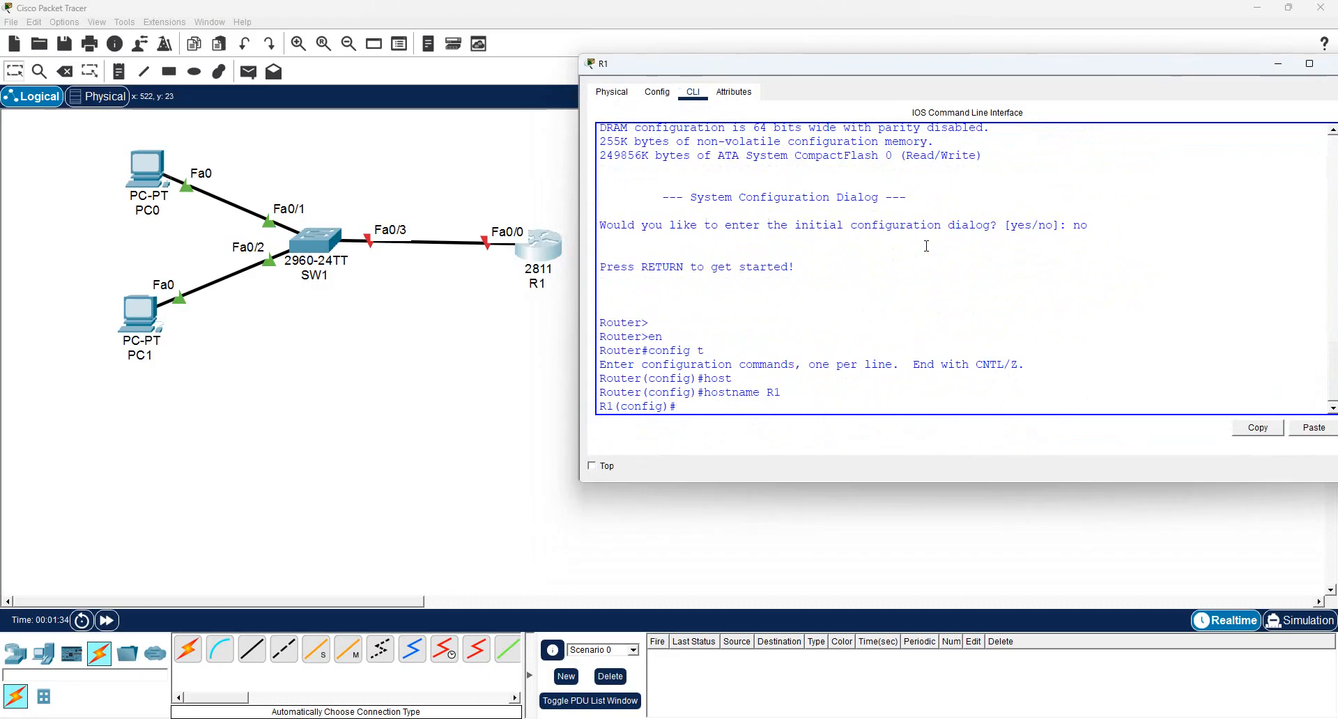
pyautogui.moveTo(620, 406); pyautogui.dragTo(598, 406)
# - Add address notes reading 192.168.1.1/24 near R1, 192.168.1.2/24 under PC0 and 192.168.1.3/24 under PC1
pyautogui.click(175, 127)
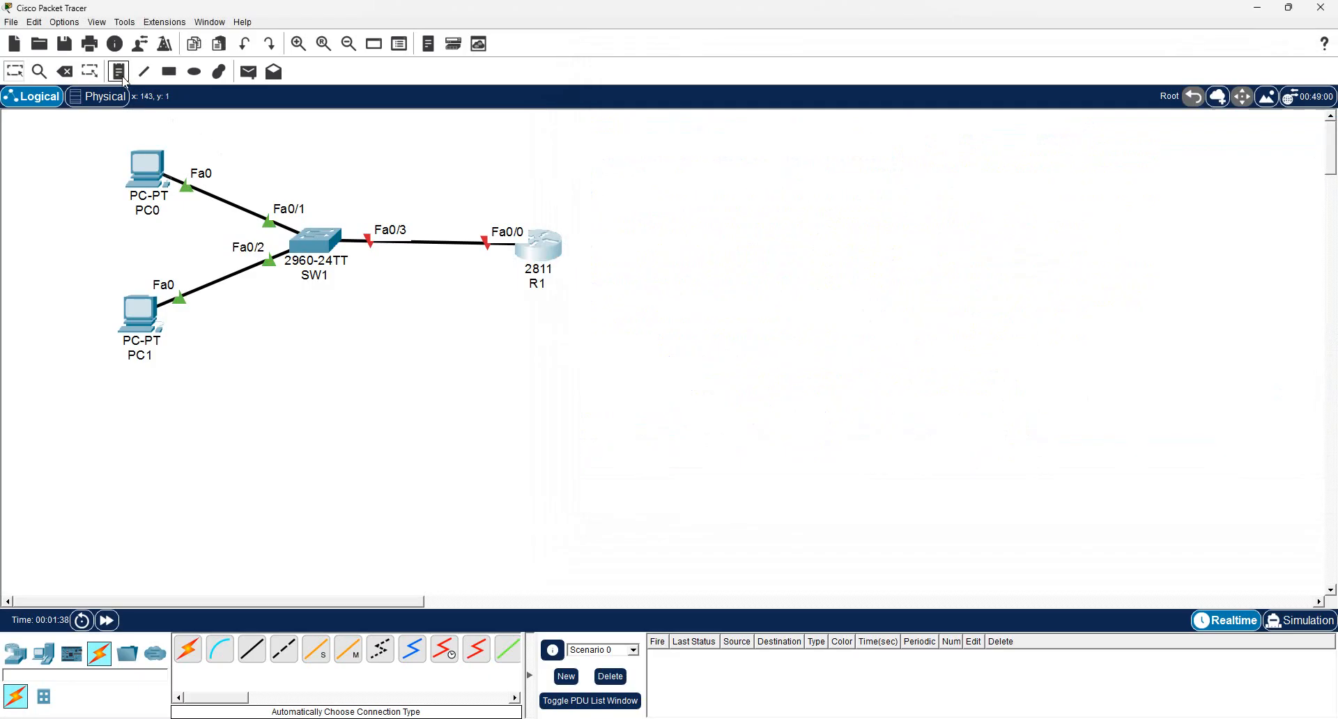
pyautogui.click(472, 190)
pyautogui.write('192.168.1.1/24')
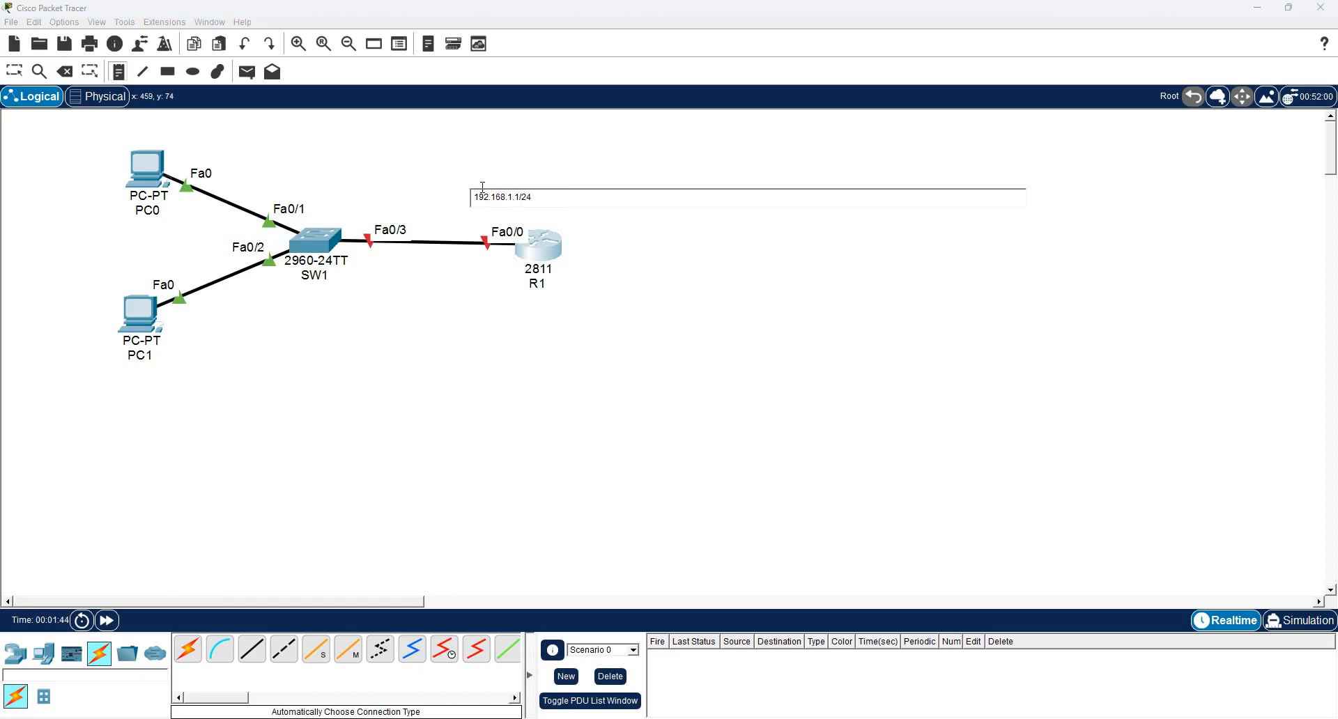
pyautogui.click(96, 217)
pyautogui.write('19')
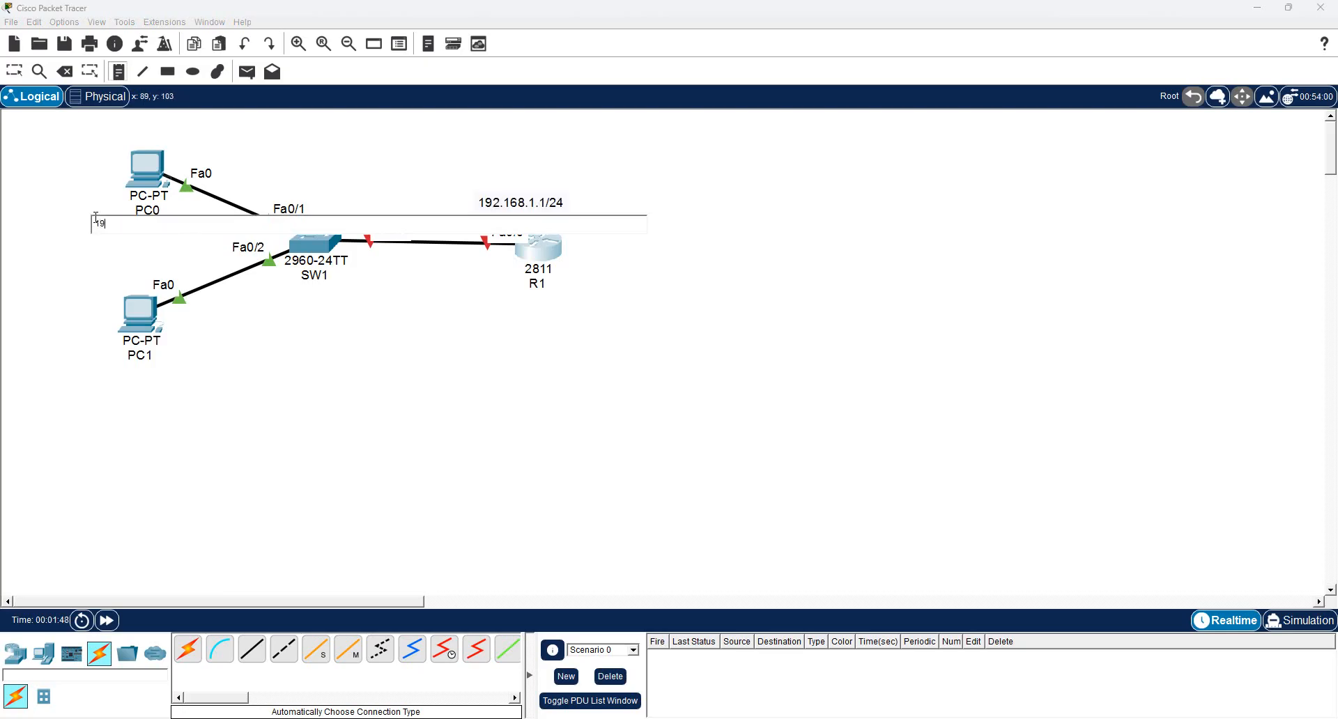
pyautogui.write('2.168.1.2/24')
pyautogui.click(99, 375)
pyautogui.write('192.168')
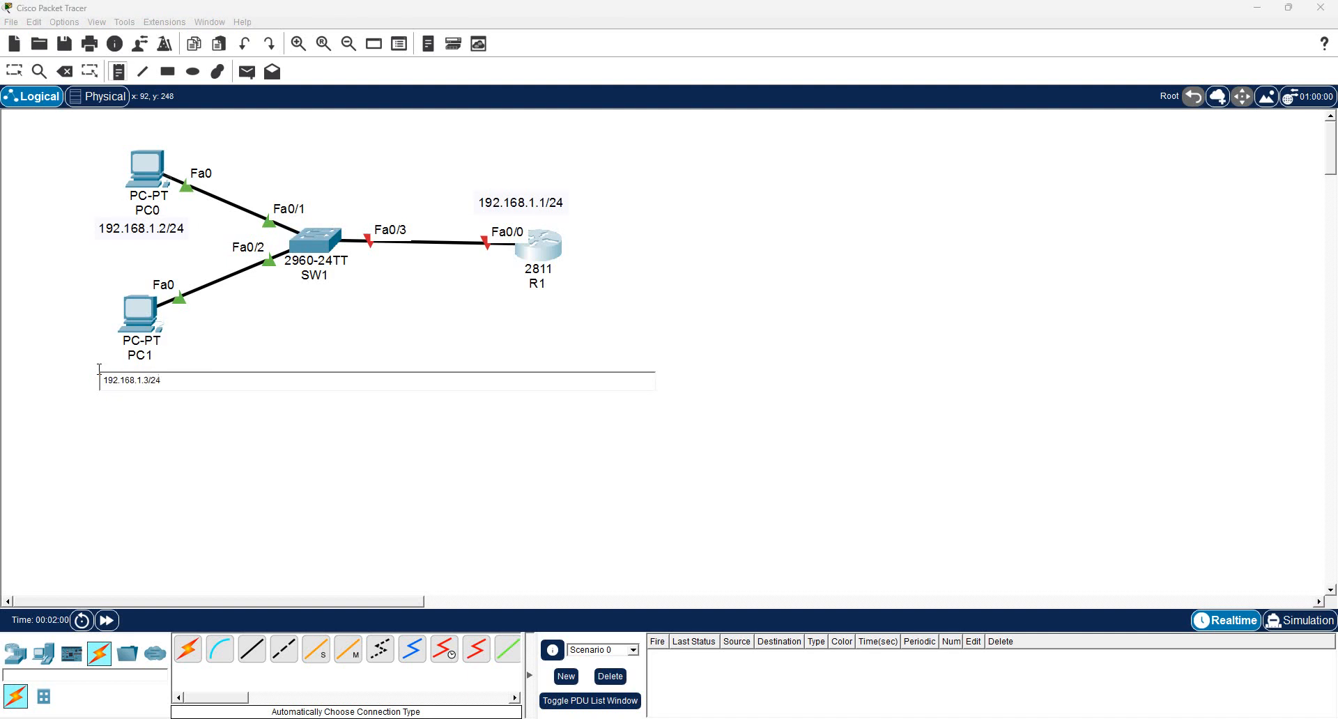
pyautogui.click(320, 323)
pyautogui.press('Escape')
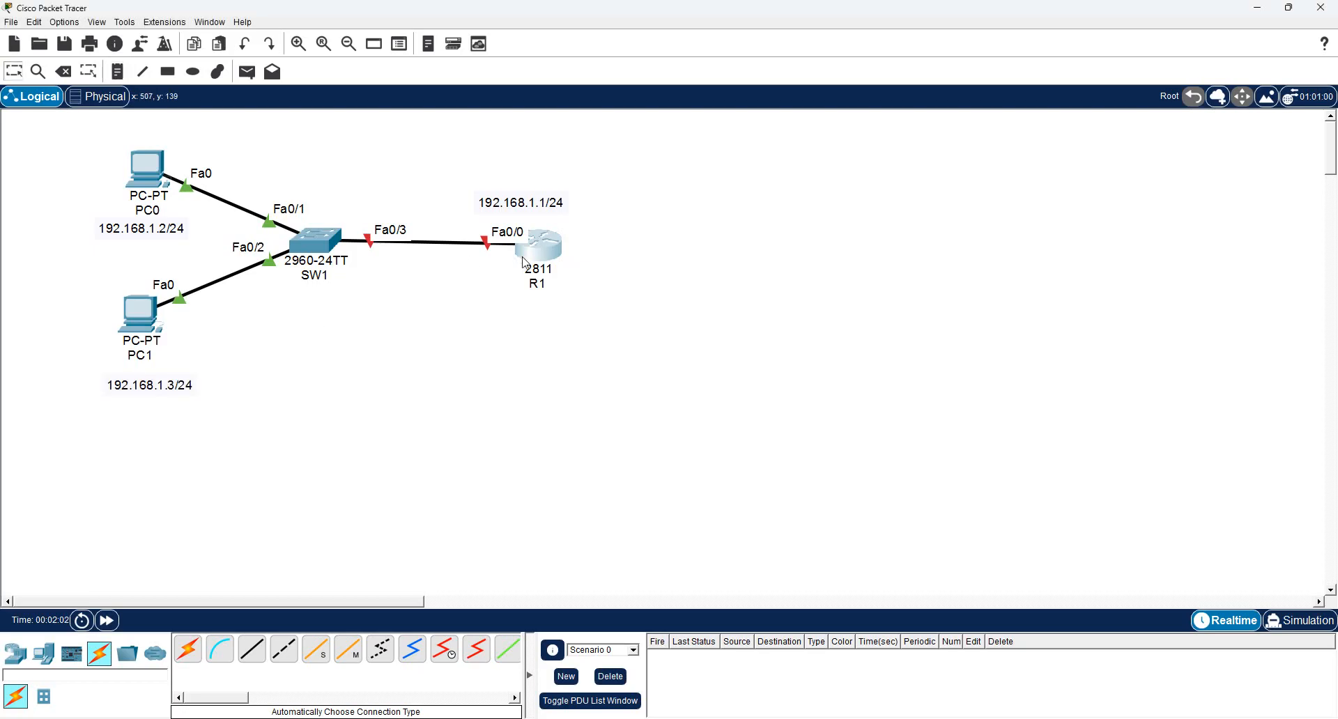
# - Configure R1's interface f0/0 with IP address 192.168.1.1 and mask 255.255.255.0, and enable it with no sh
pyautogui.click(552, 250)
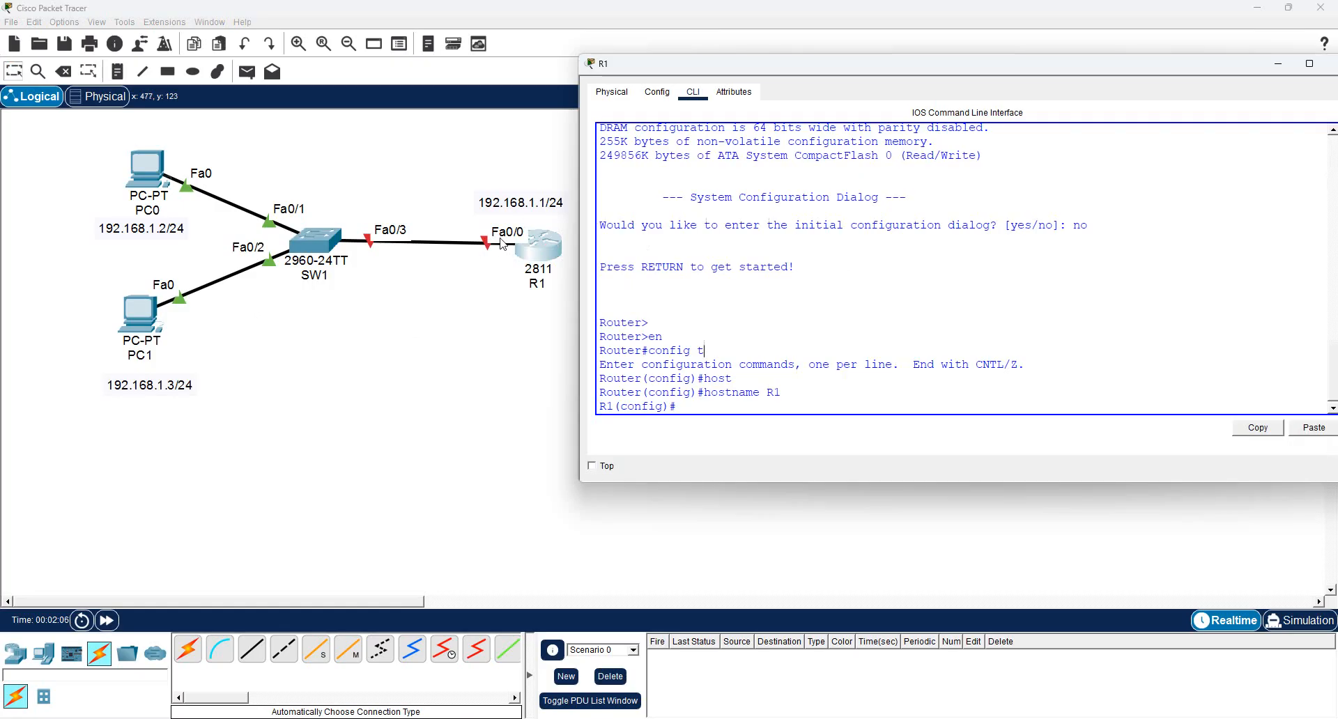
pyautogui.write('int f0/0')
pyautogui.press('Return')
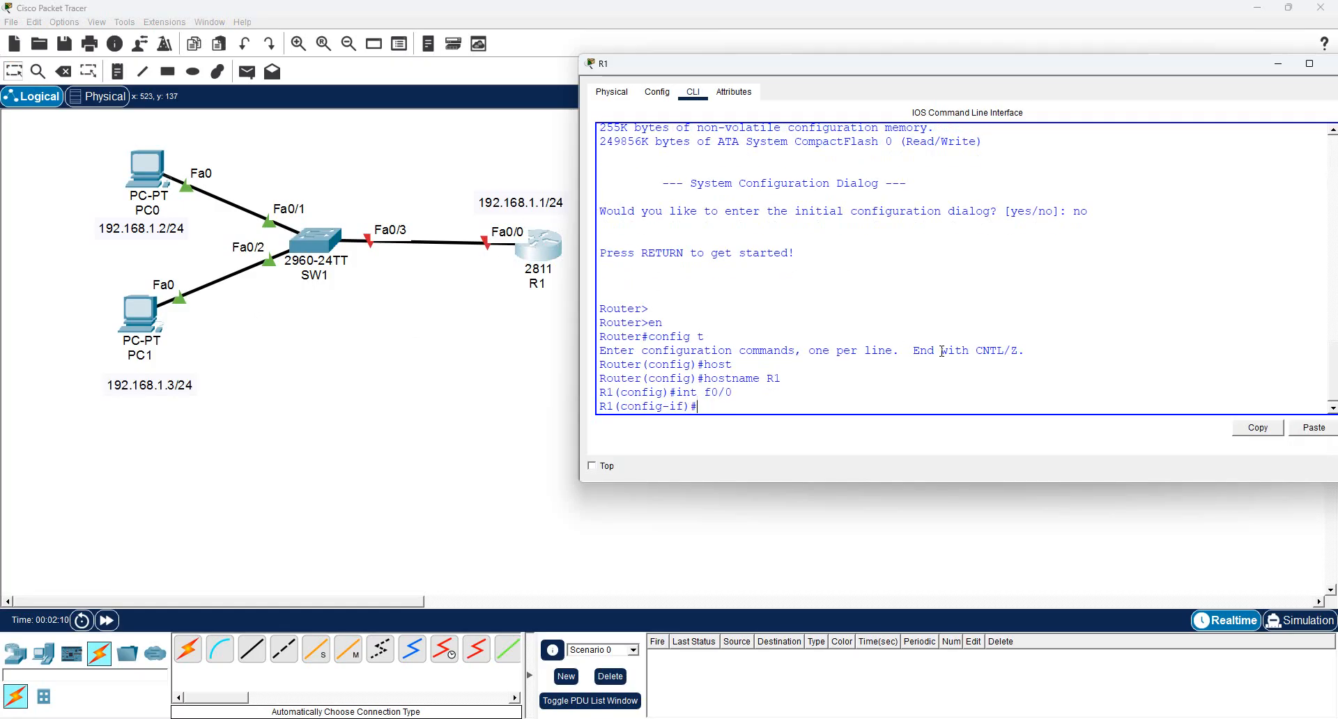
pyautogui.write('ip add 192.168.1.1')
pyautogui.write('255.255.255.0')
pyautogui.press('Return')
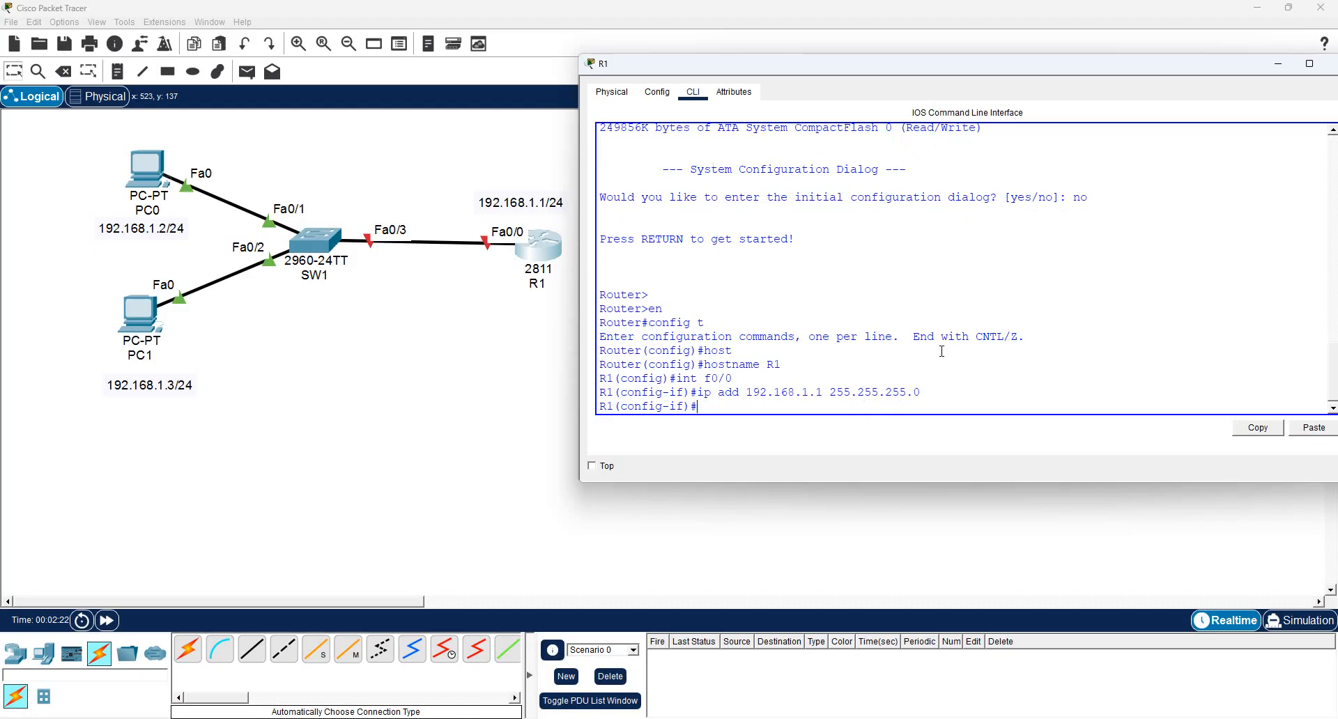
pyautogui.write('no sh')
pyautogui.press('Return')
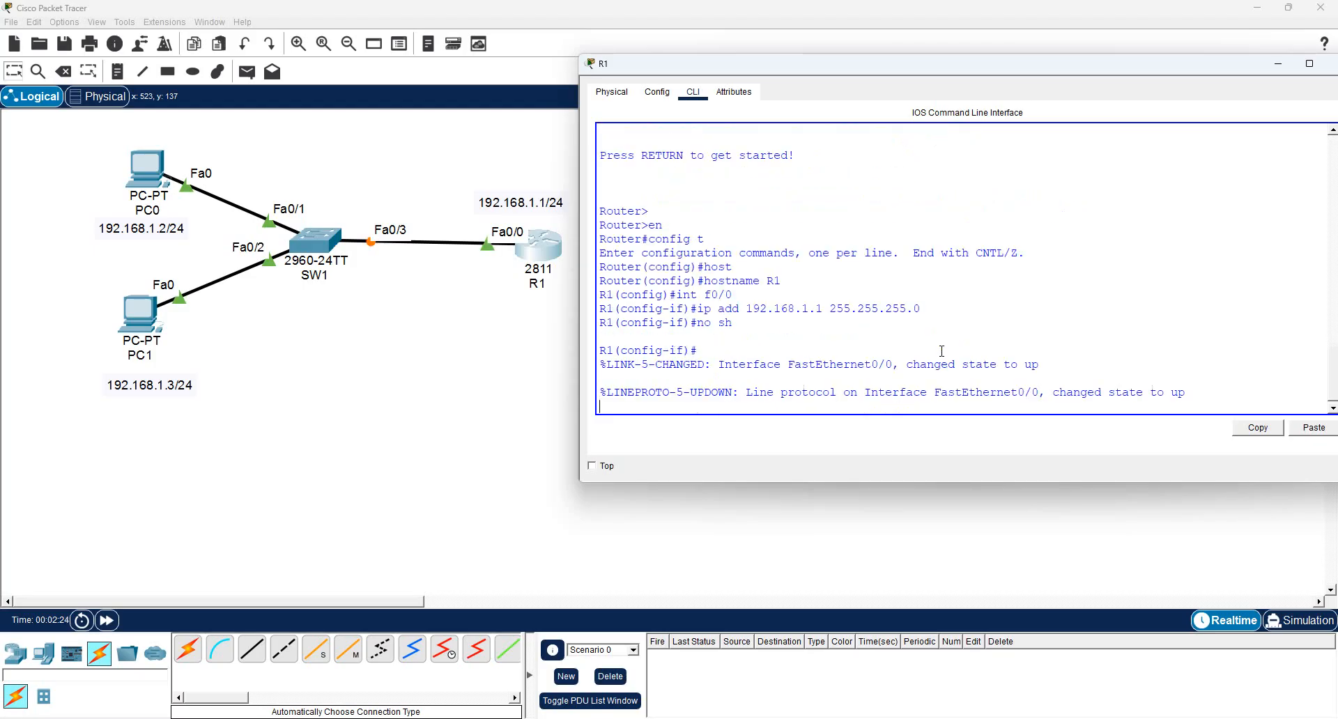
# - Exit R1's configuration modes and save the running configuration with wr
pyautogui.press('Return')
pyautogui.write('exit')
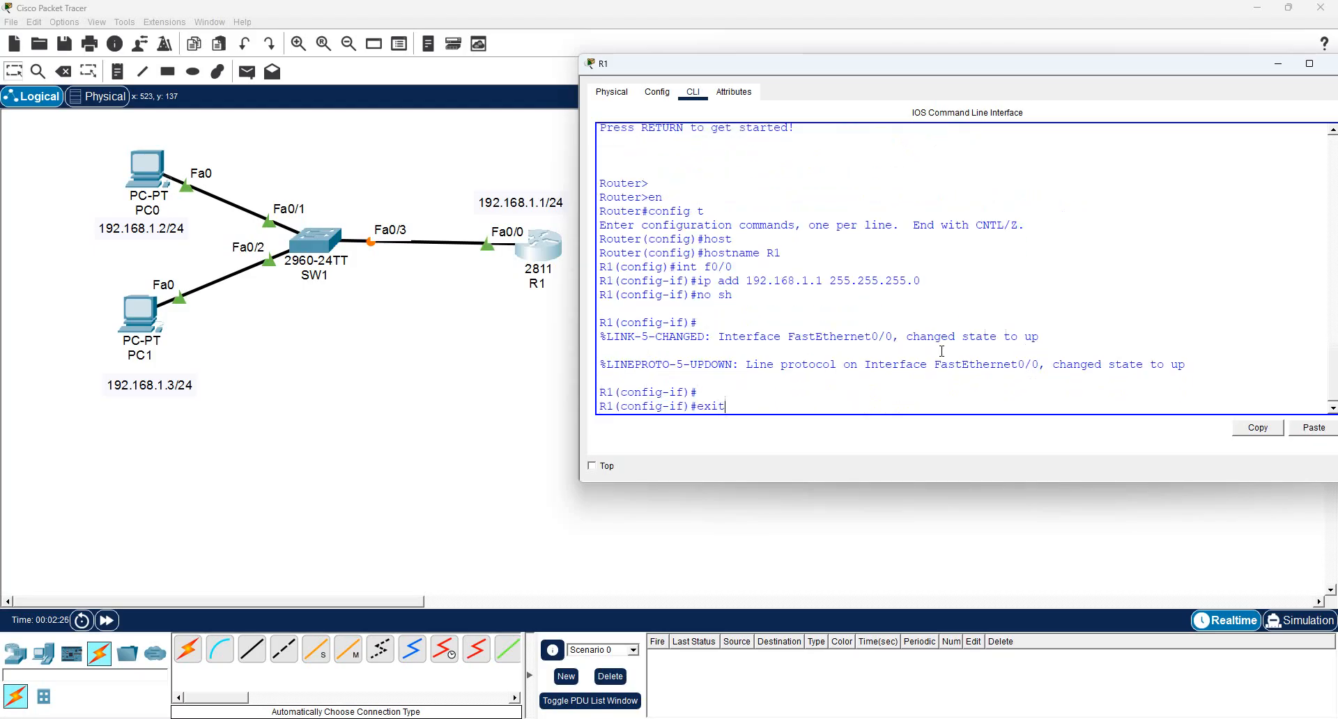
pyautogui.press('Return')
pyautogui.press('Return')
pyautogui.press('Return')
pyautogui.write('exit')
pyautogui.press('Return')
pyautogui.press('Return')
pyautogui.write('wr')
pyautogui.press('Return')
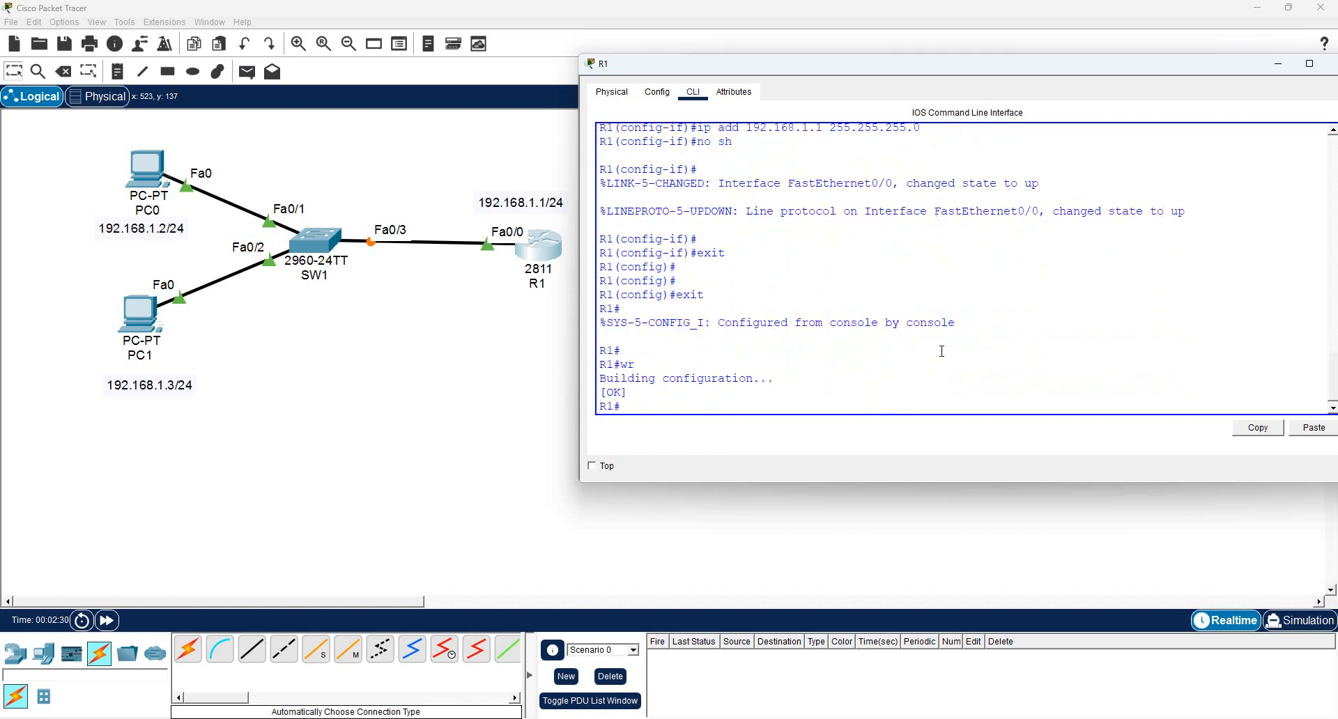
pyautogui.doubleClick(646, 366)
pyautogui.scroll(2, 732, 295)
pyautogui.moveTo(732, 226); pyautogui.dragTo(599, 197)
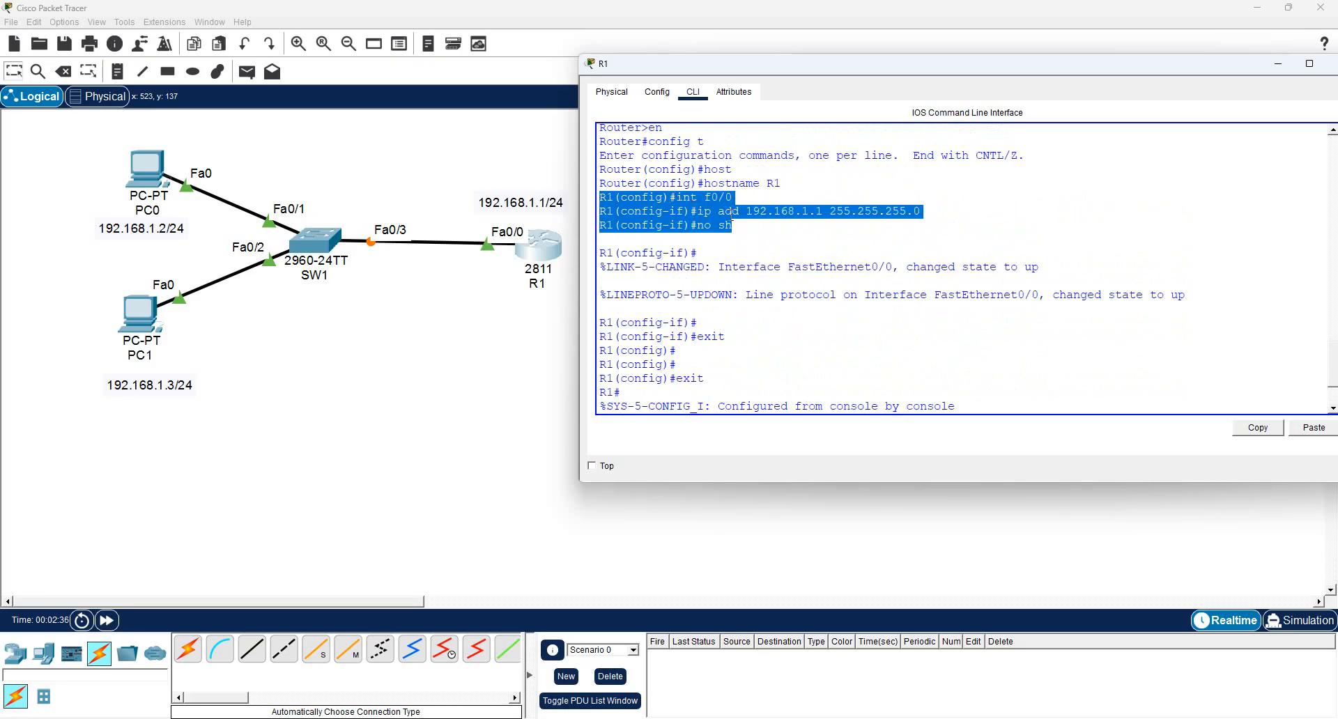
# - Give PC0 the static IPv4 address 192.168.1.2, subnet mask 255.255.255.0 and default gateway 192.168.1.1
pyautogui.click(142, 172)
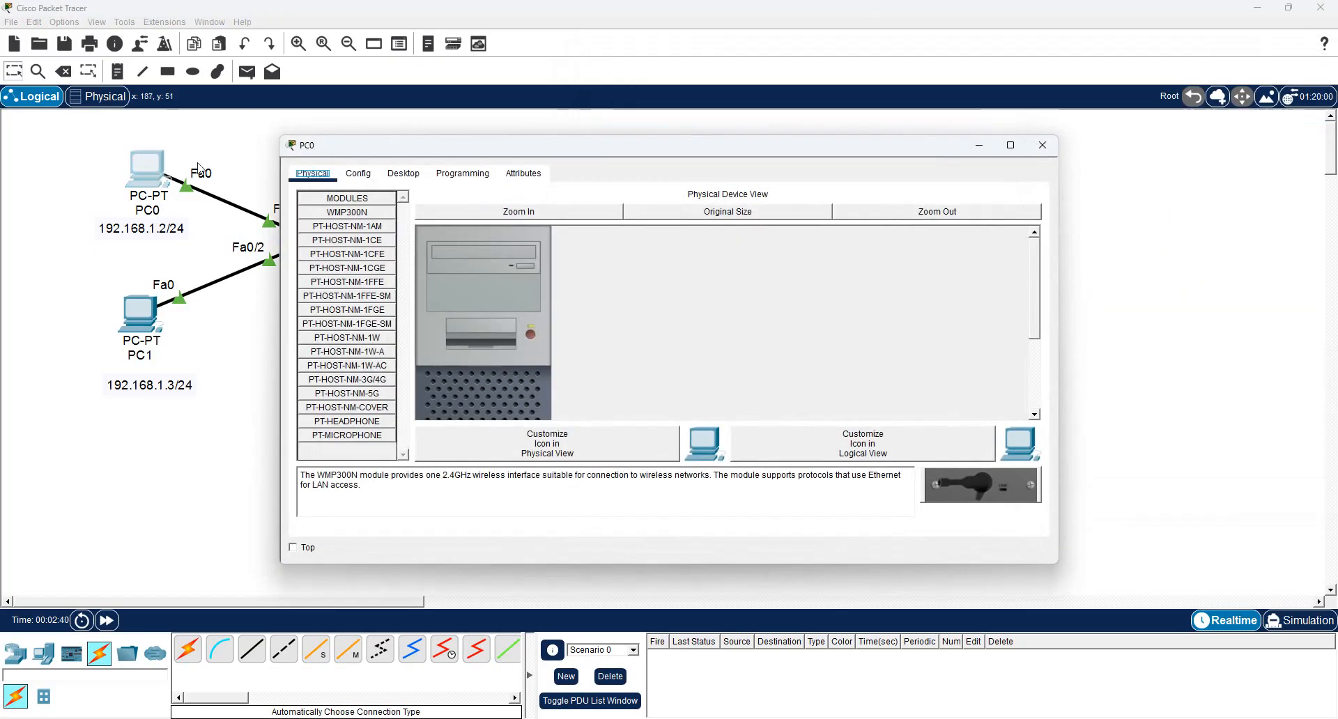
pyautogui.moveTo(454, 147); pyautogui.dragTo(650, 125)
pyautogui.click(603, 154)
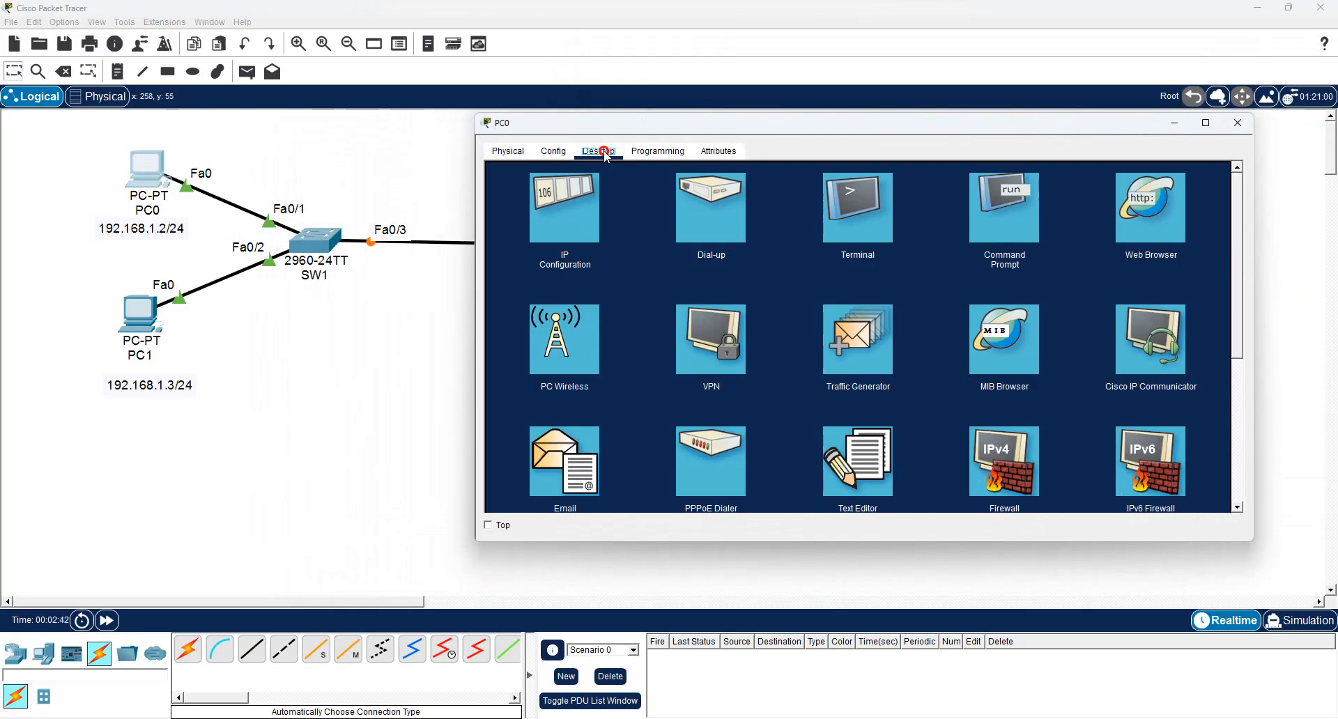
pyautogui.click(583, 213)
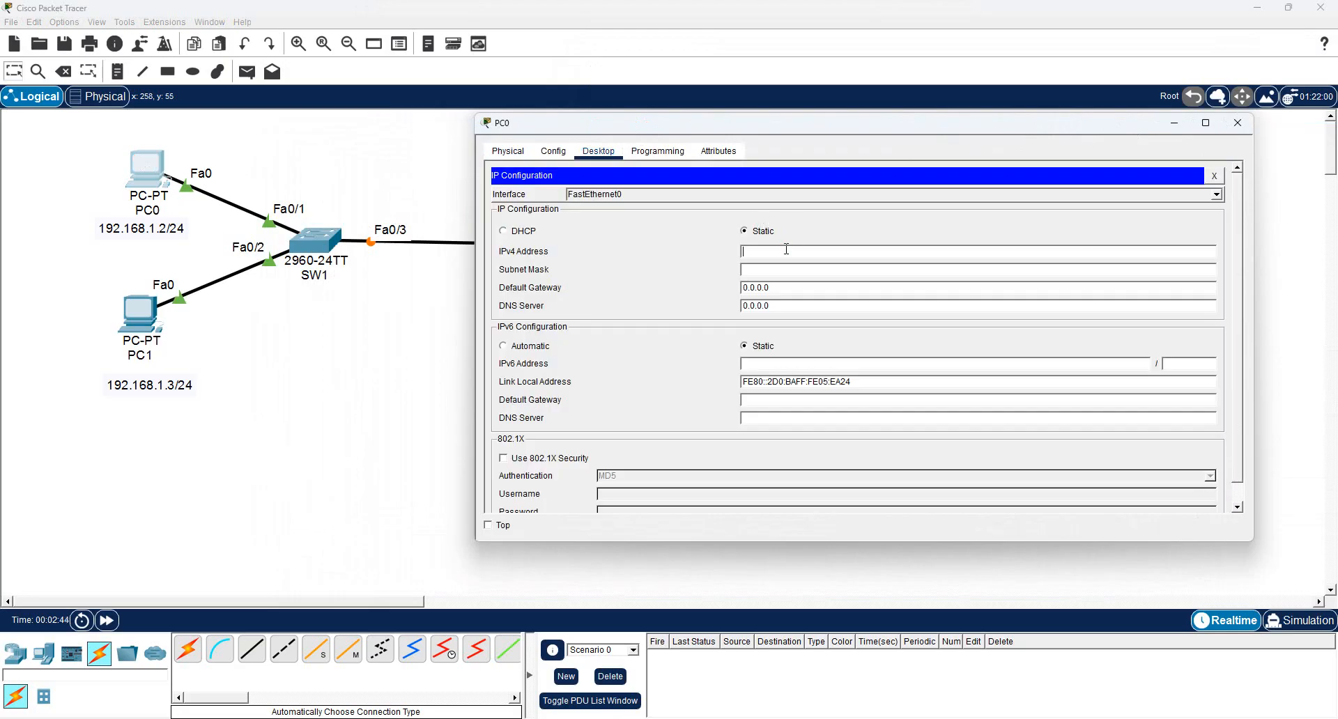
pyautogui.write('192.168.1.2')
pyautogui.press('Tab')
pyautogui.press('Tab')
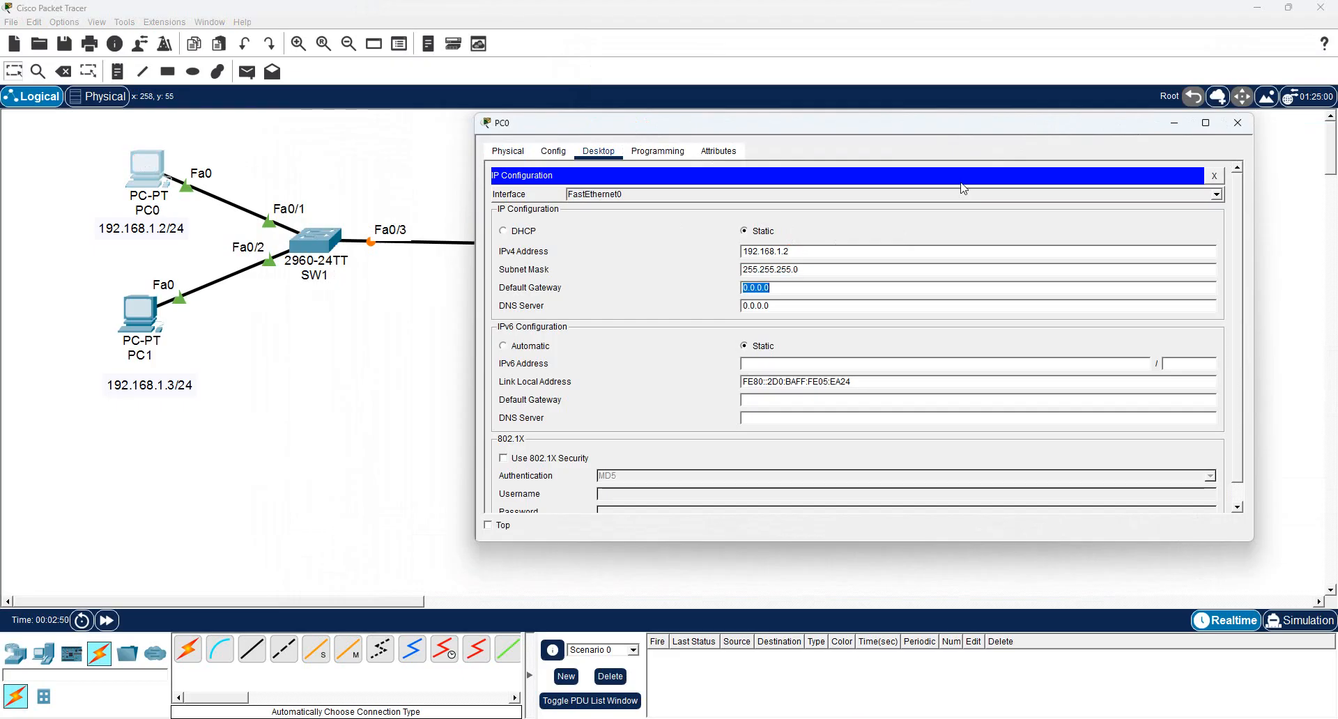
pyautogui.write('192.168.1.1')
pyautogui.click(1213, 177)
pyautogui.click(1238, 123)
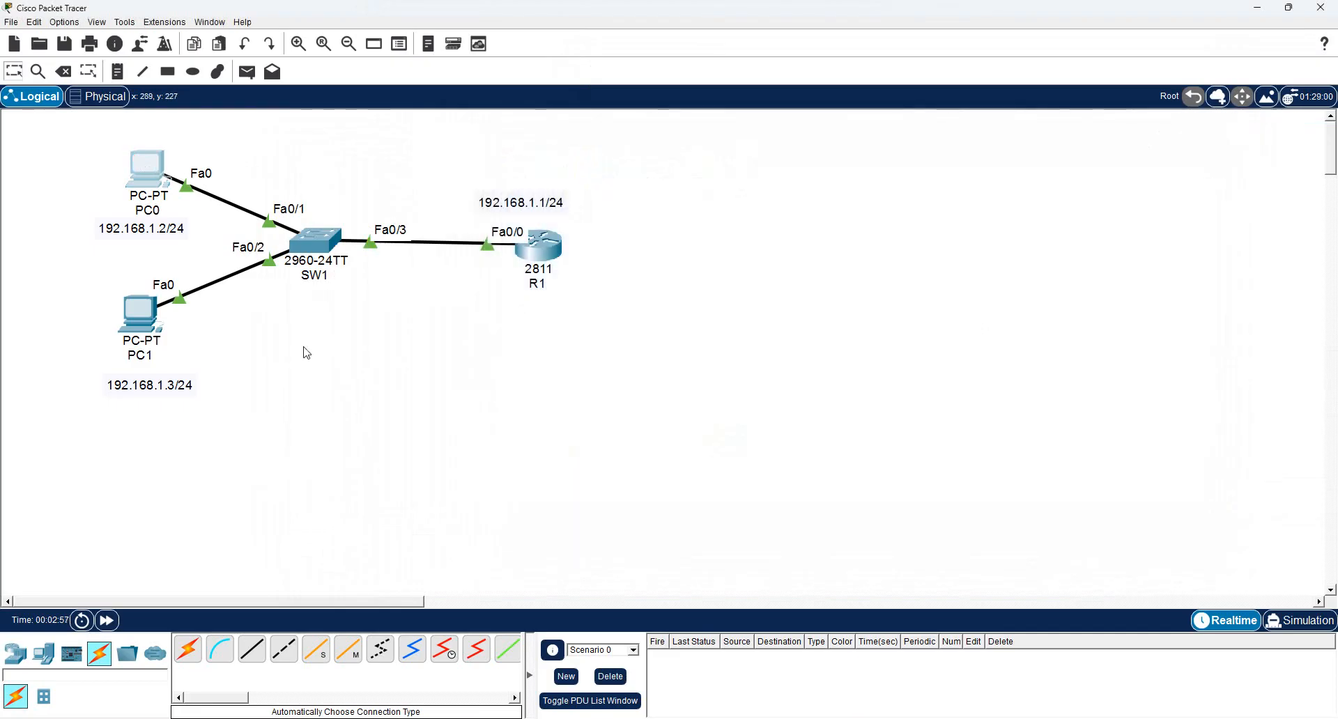
# - Give PC1 the static IPv4 address 192.168.1.3, subnet mask 255.255.255.0 and default gateway 192.168.1.1
pyautogui.click(145, 316)
pyautogui.click(404, 173)
pyautogui.click(370, 223)
pyautogui.moveTo(551, 147); pyautogui.dragTo(730, 119)
pyautogui.write('192.168.1.3')
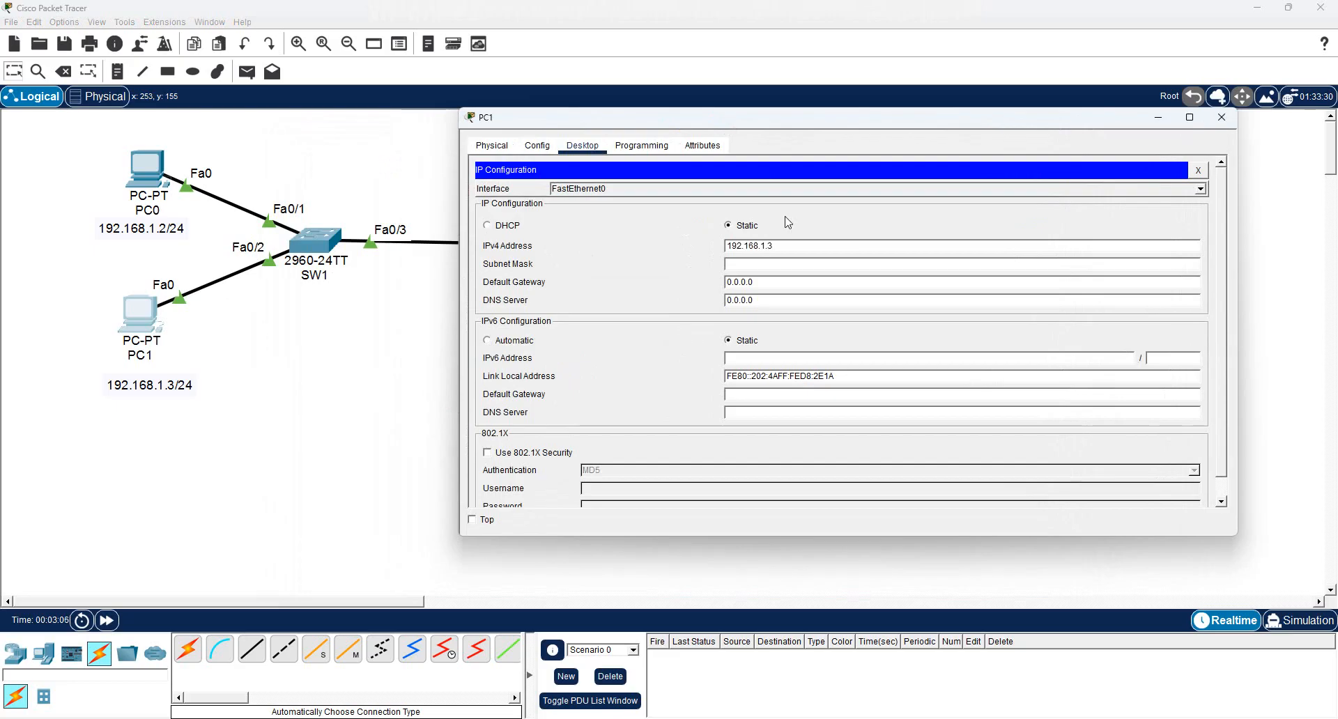
pyautogui.press('Tab')
pyautogui.press('Tab')
pyautogui.write('192.168.1.2')
pyautogui.press('BackSpace')
pyautogui.write('1')
pyautogui.click(1222, 117)
pyautogui.doubleClick(174, 397)
pyautogui.click(292, 404)
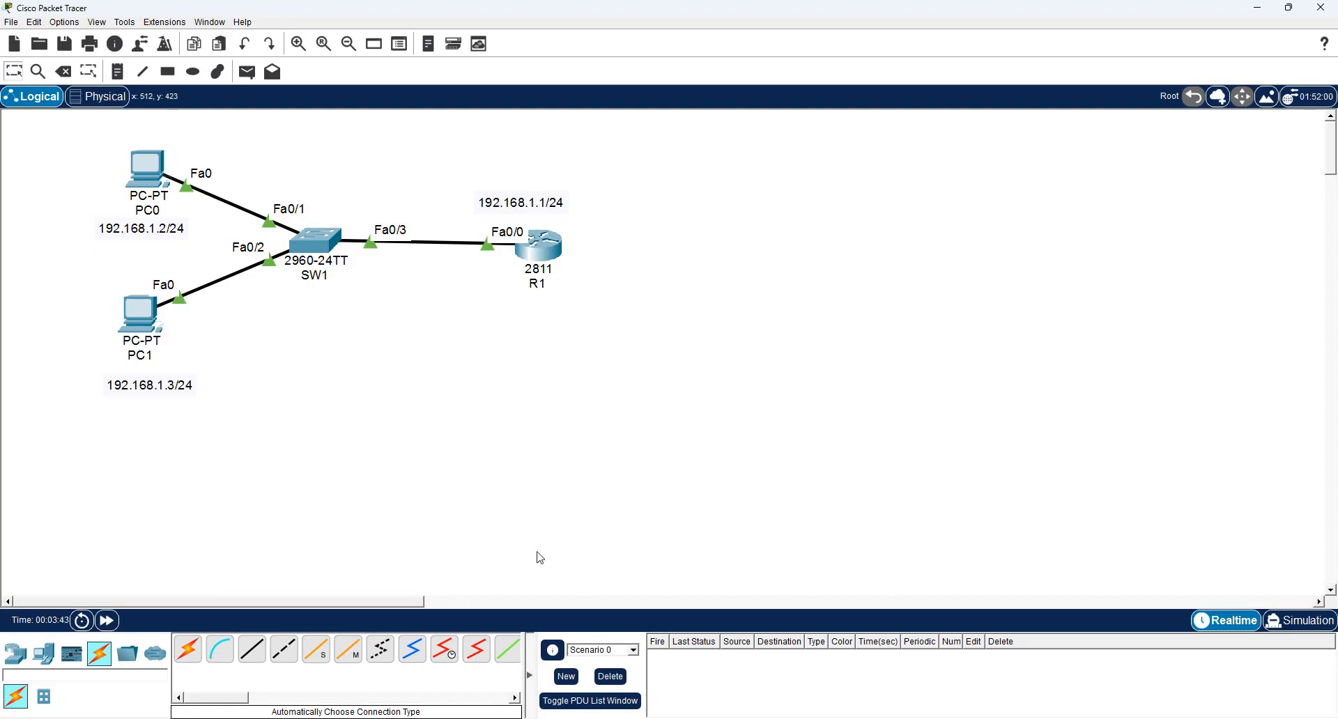
# - Test connectivity from PC0's Command Prompt by pinging 192.168.1.1 and 192.168.1.3
pyautogui.click(150, 180)
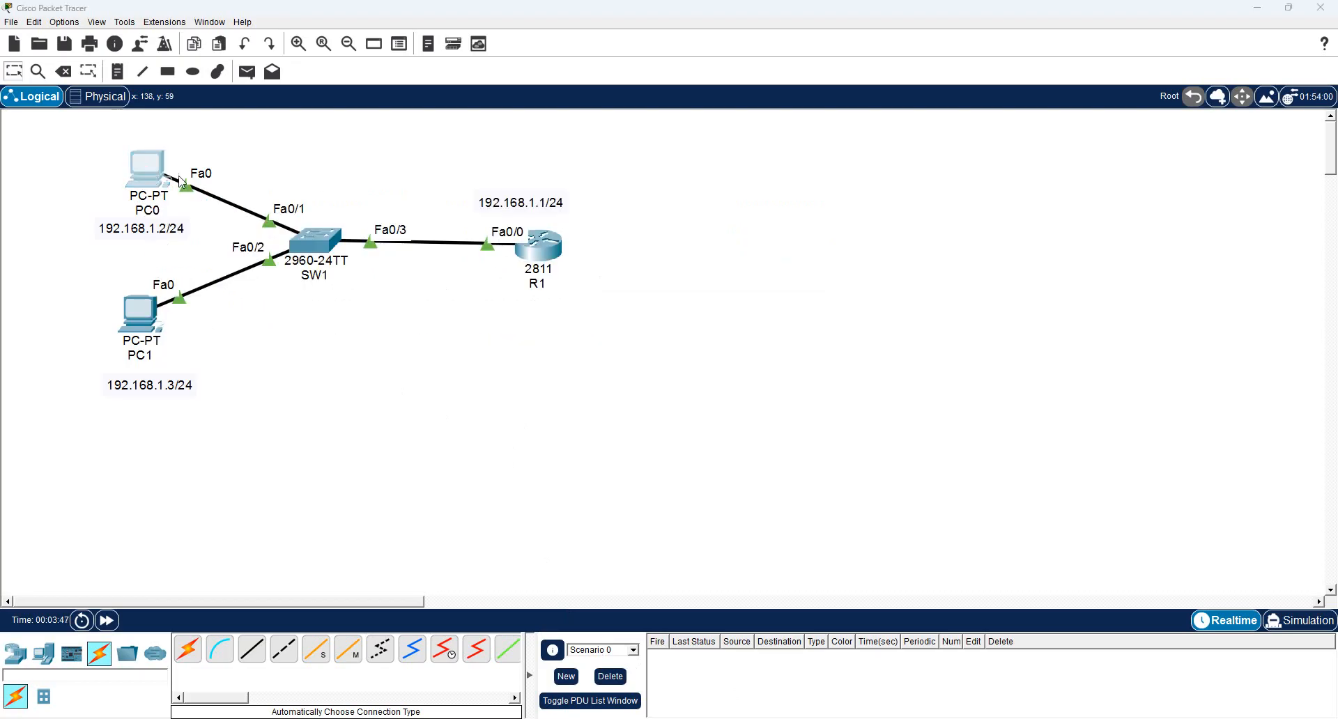
pyautogui.moveTo(402, 148); pyautogui.dragTo(680, 126)
pyautogui.click(1123, 228)
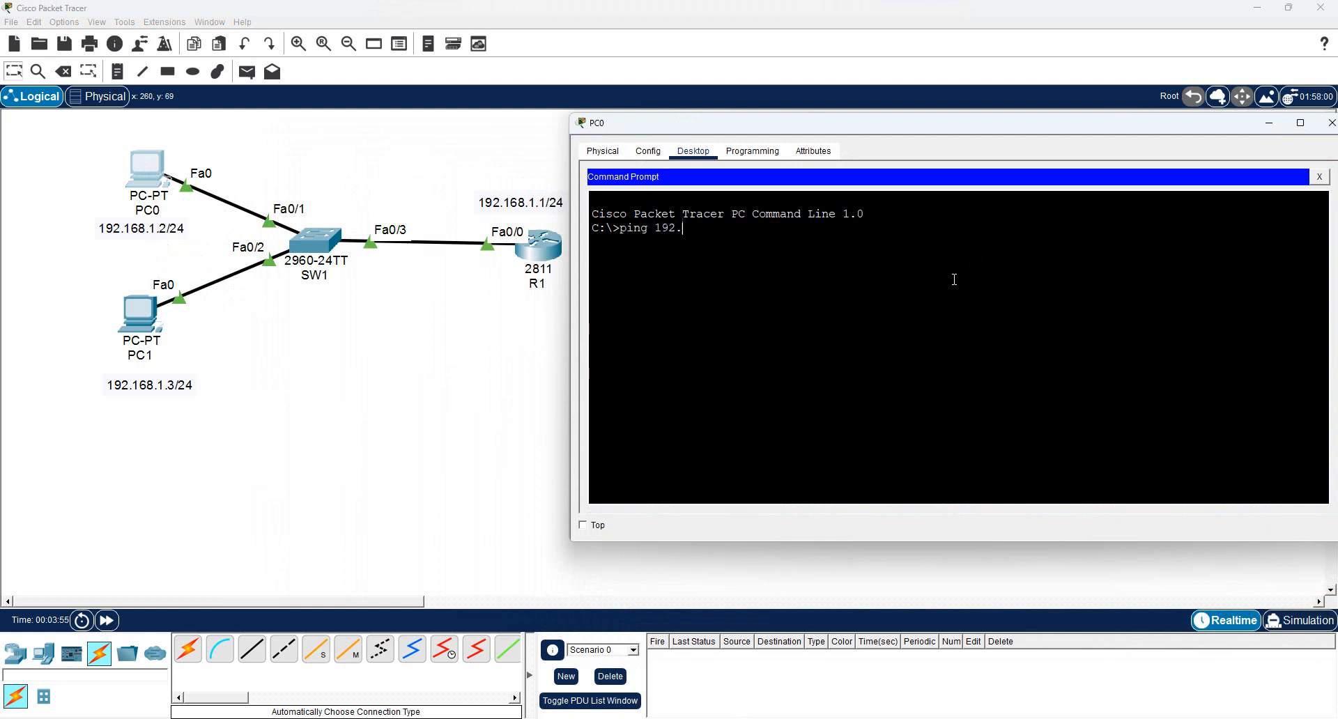
pyautogui.write('ping 192.168.1.1')
pyautogui.press('Return')
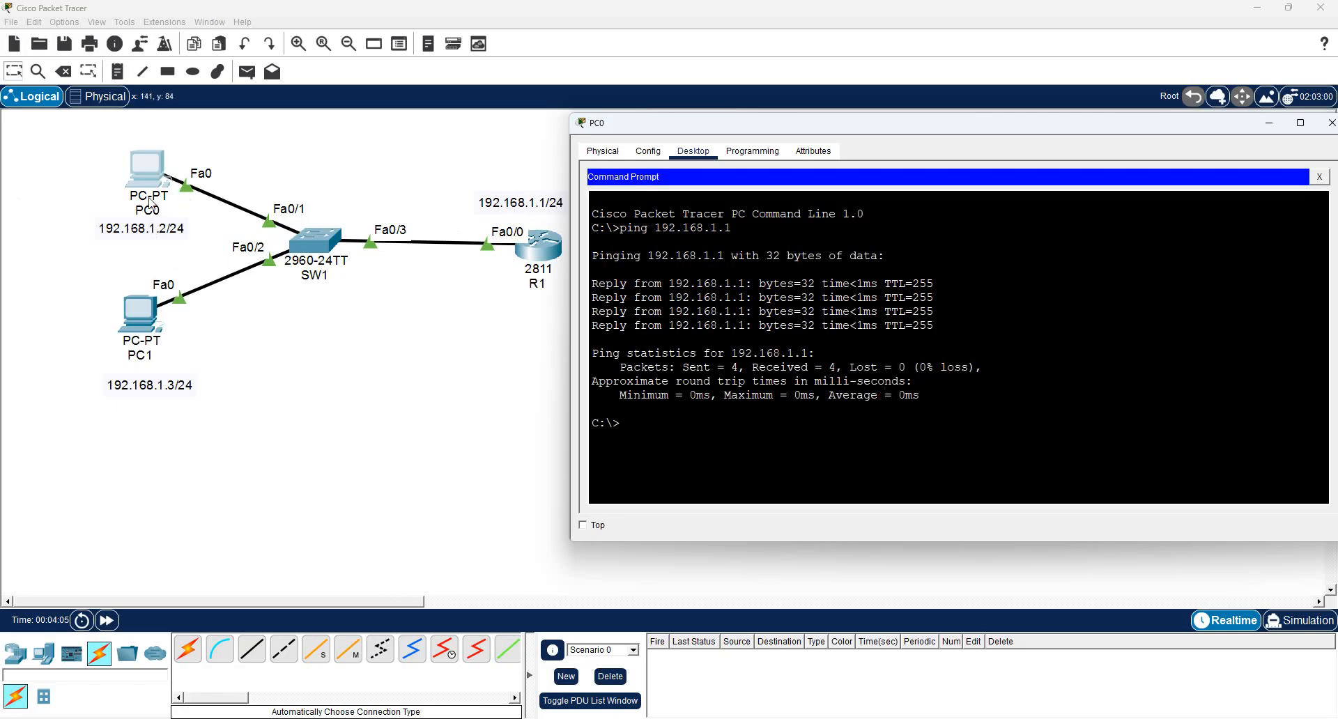
pyautogui.press('Up')
pyautogui.press('Return')
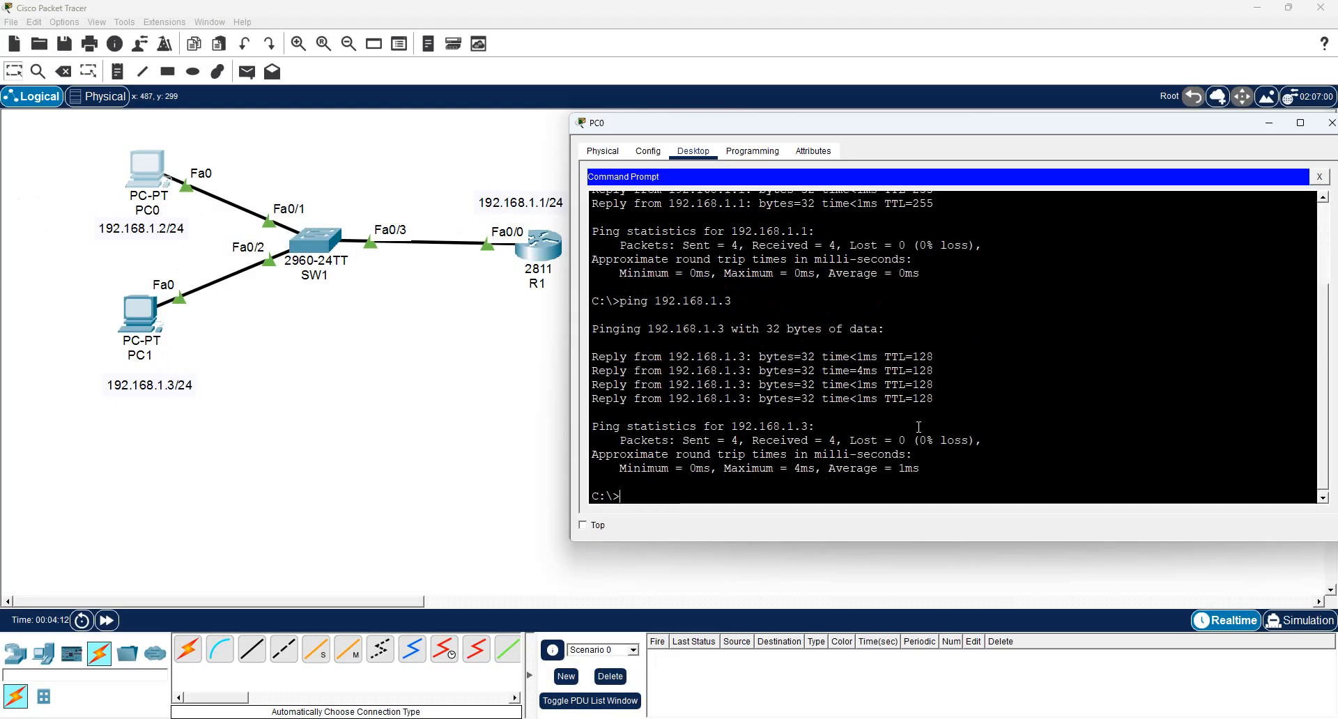
# - Test connectivity from PC1's Command Prompt by pinging 192.168.1.1 and 192.168.1.2
pyautogui.click(134, 308)
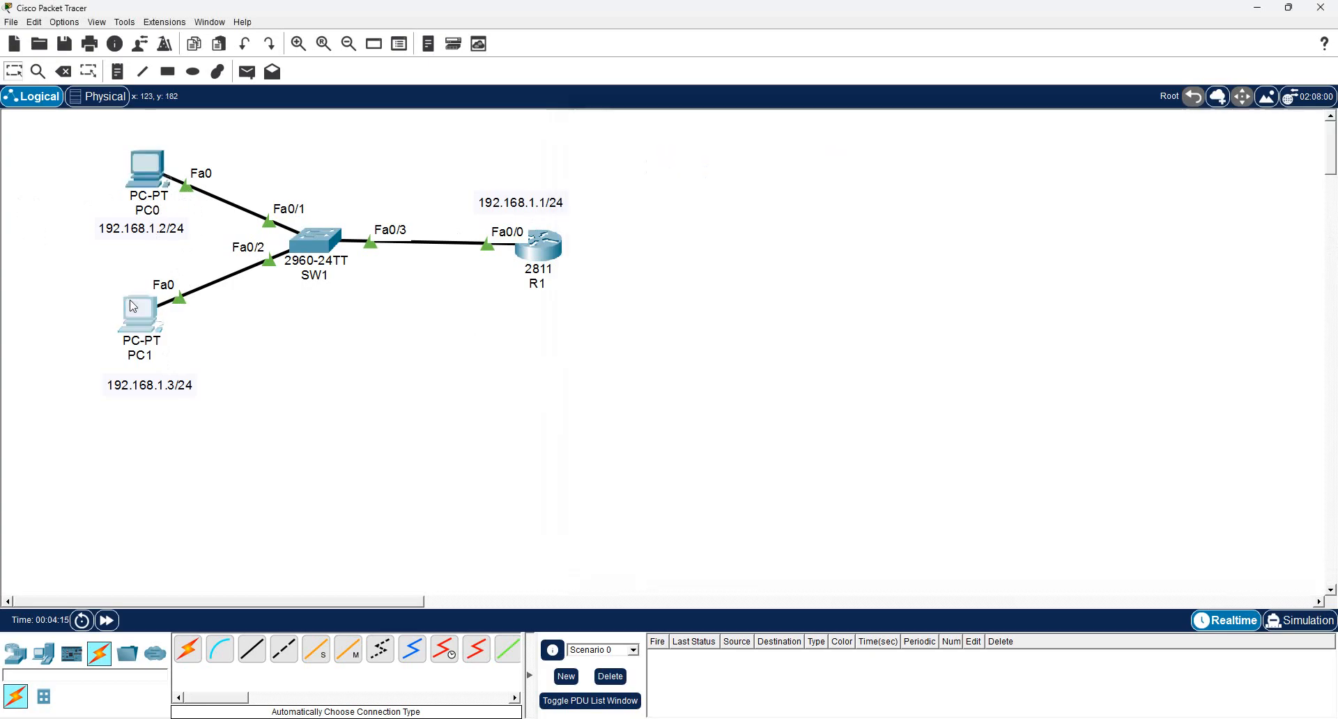
pyautogui.click(812, 249)
pyautogui.moveTo(771, 146); pyautogui.dragTo(1090, 148)
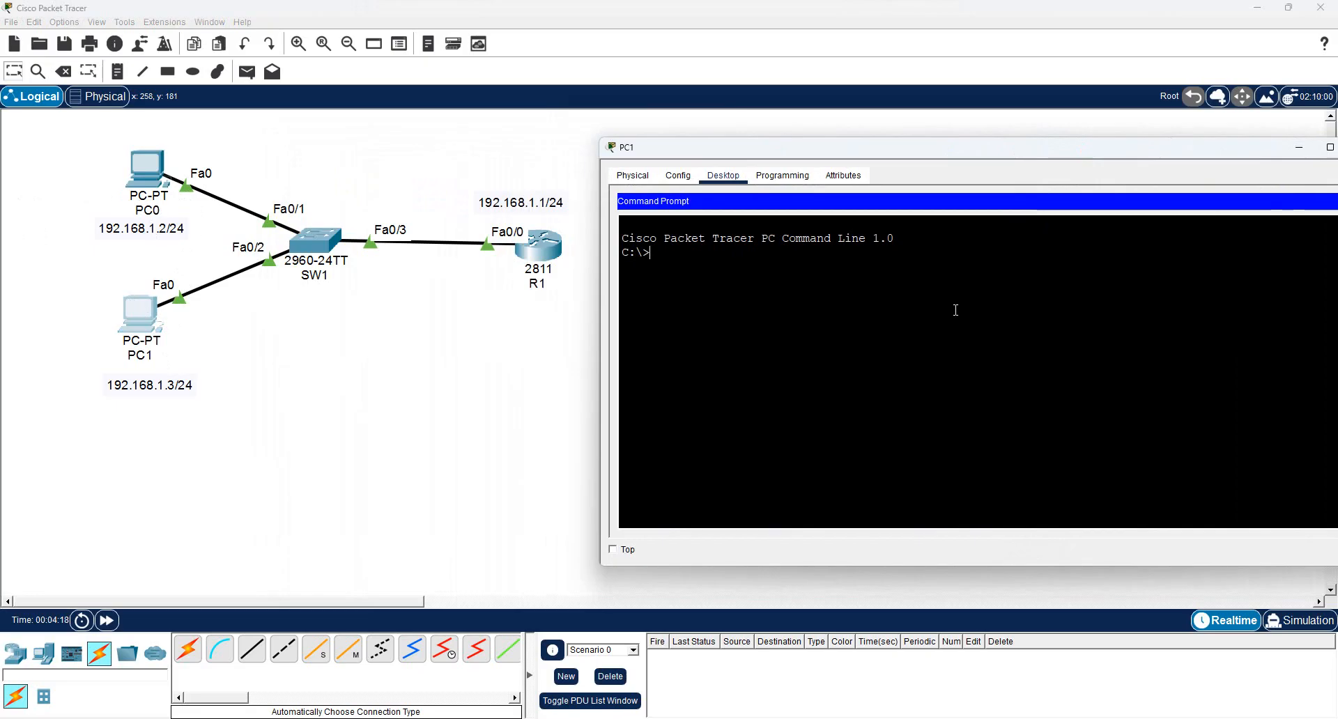
pyautogui.write('ping ')
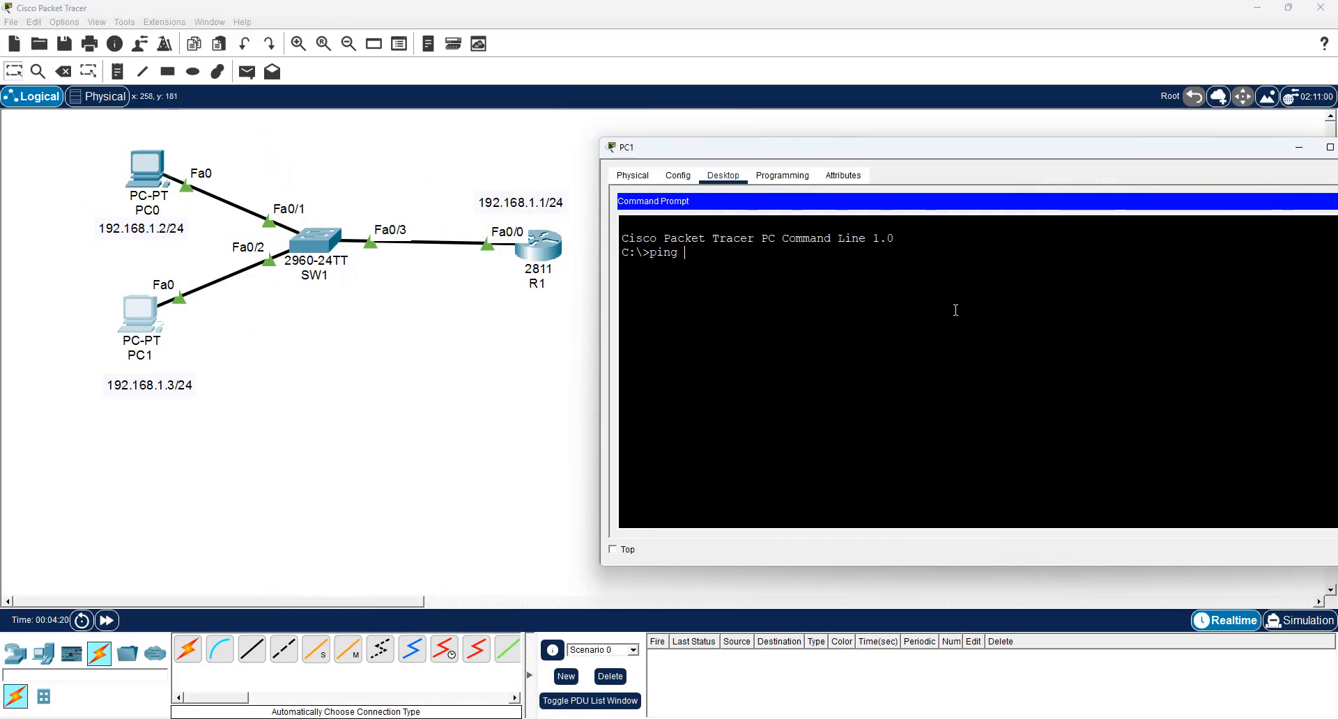
pyautogui.write('192.168.')
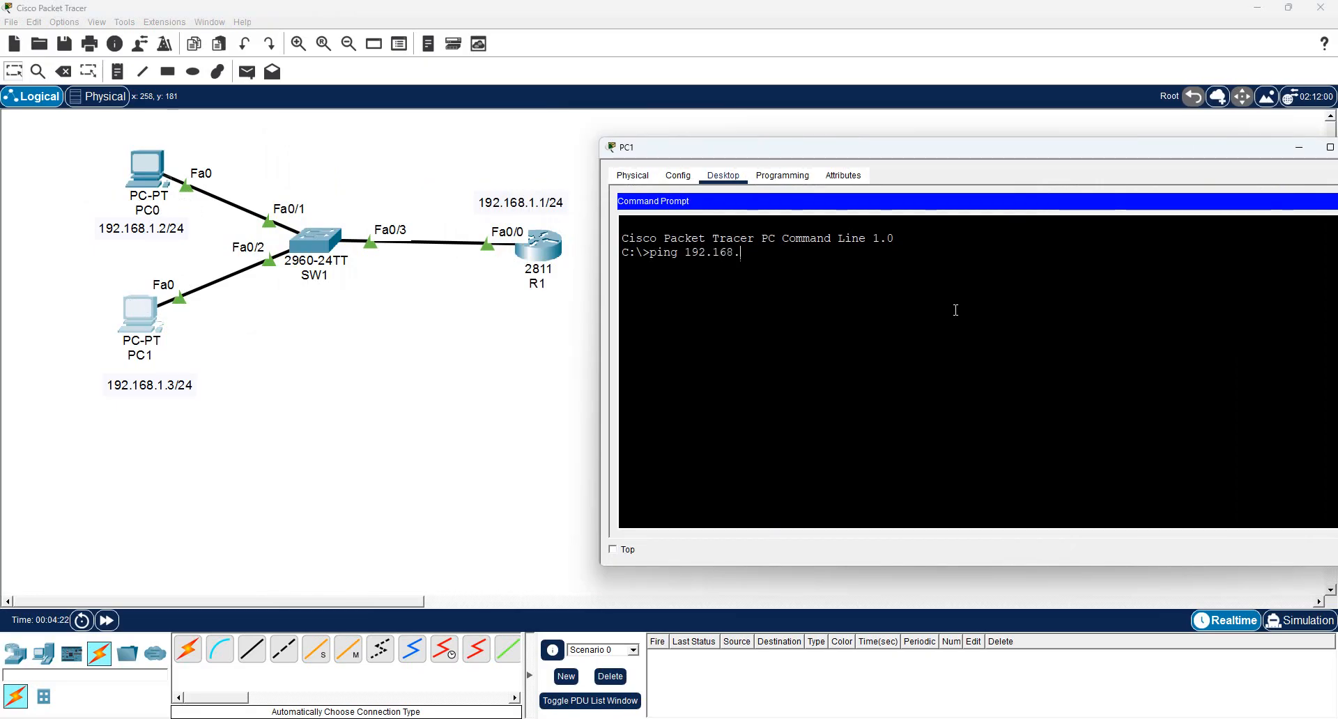
pyautogui.write('1.1')
pyautogui.press('Return')
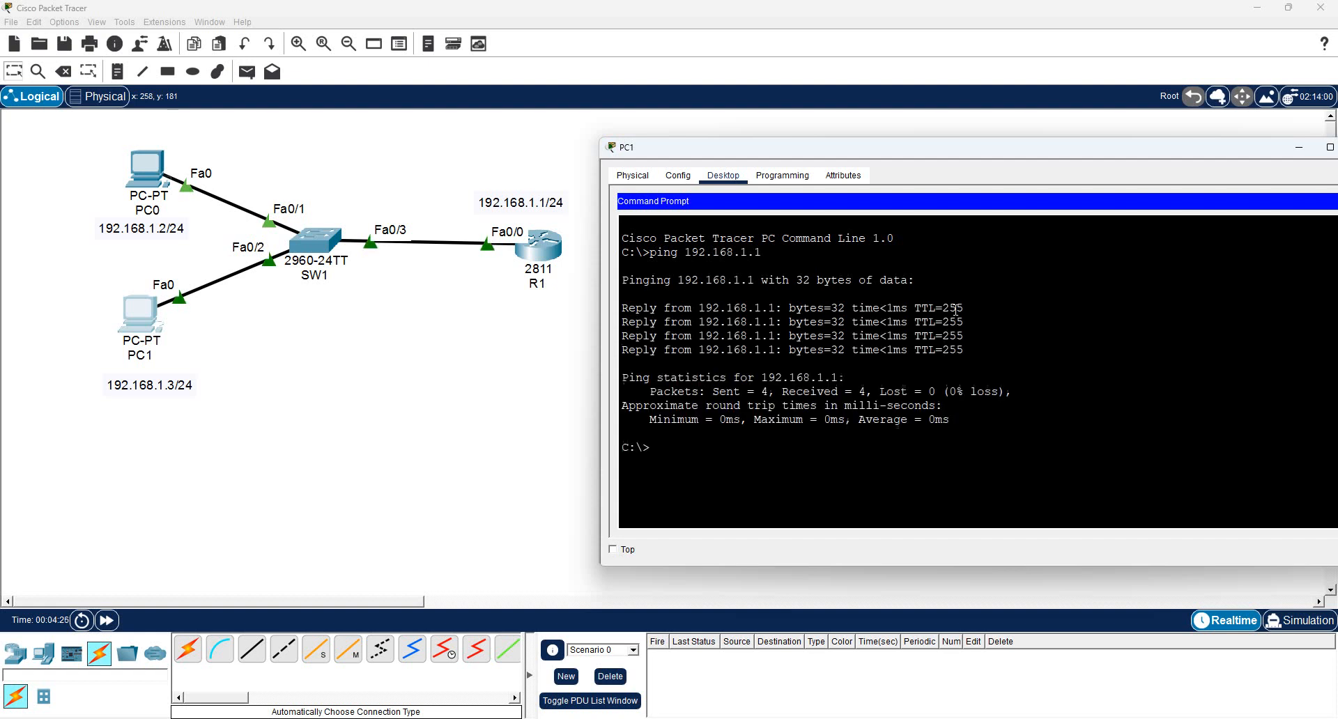
pyautogui.press('Up')
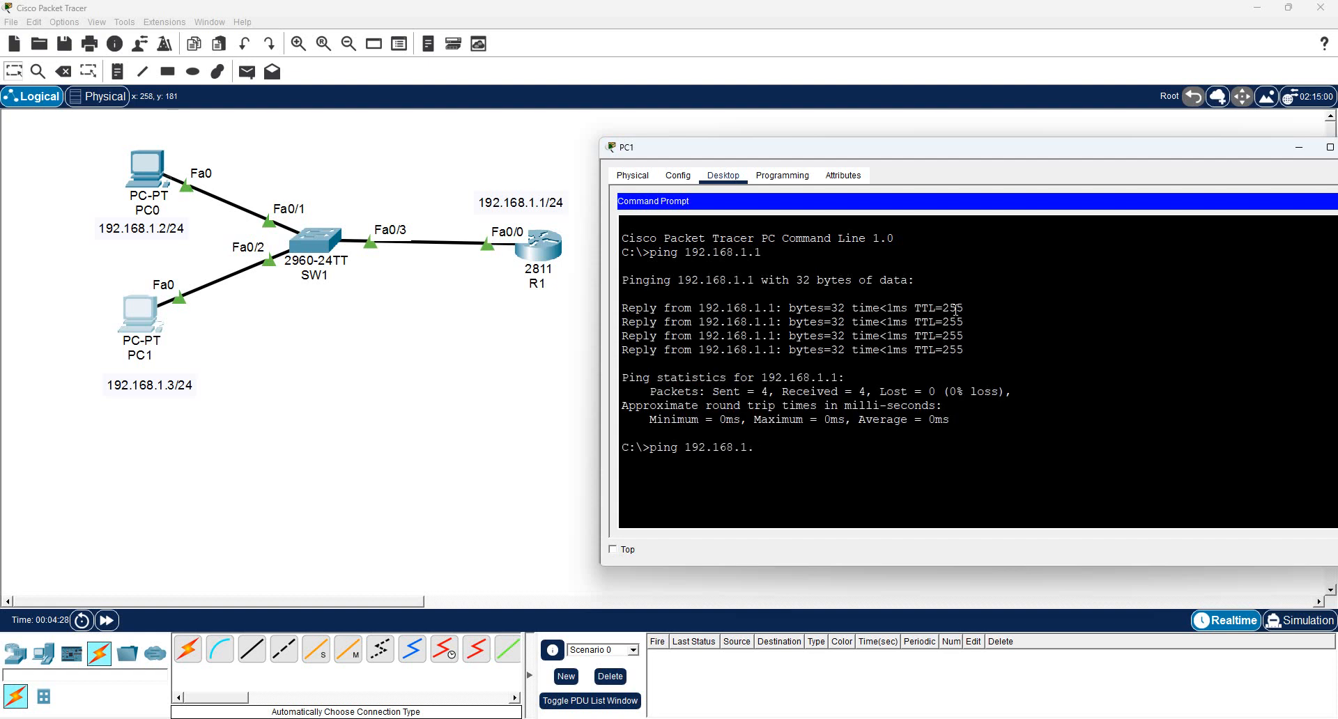
pyautogui.write('2')
pyautogui.press('Return')
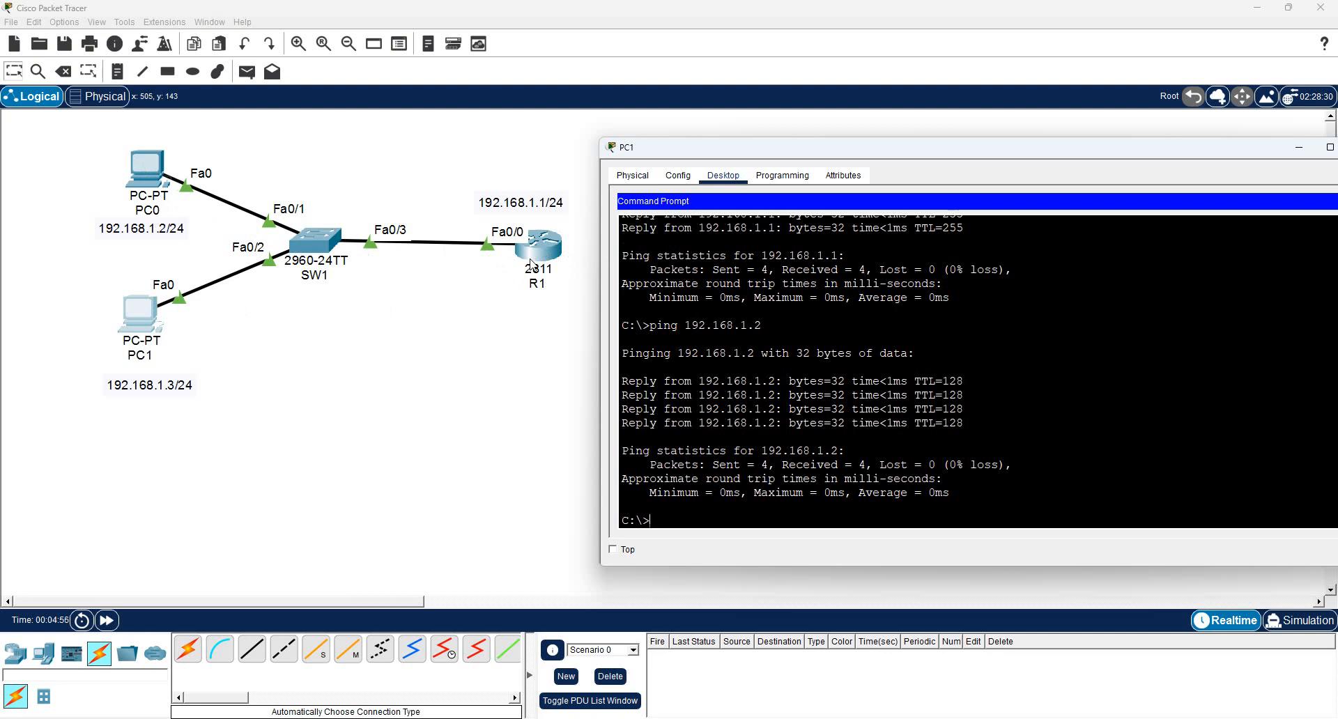
# - Close PC0's Command Prompt and switch its IPv4 configuration to DHCP
pyautogui.click(145, 188)
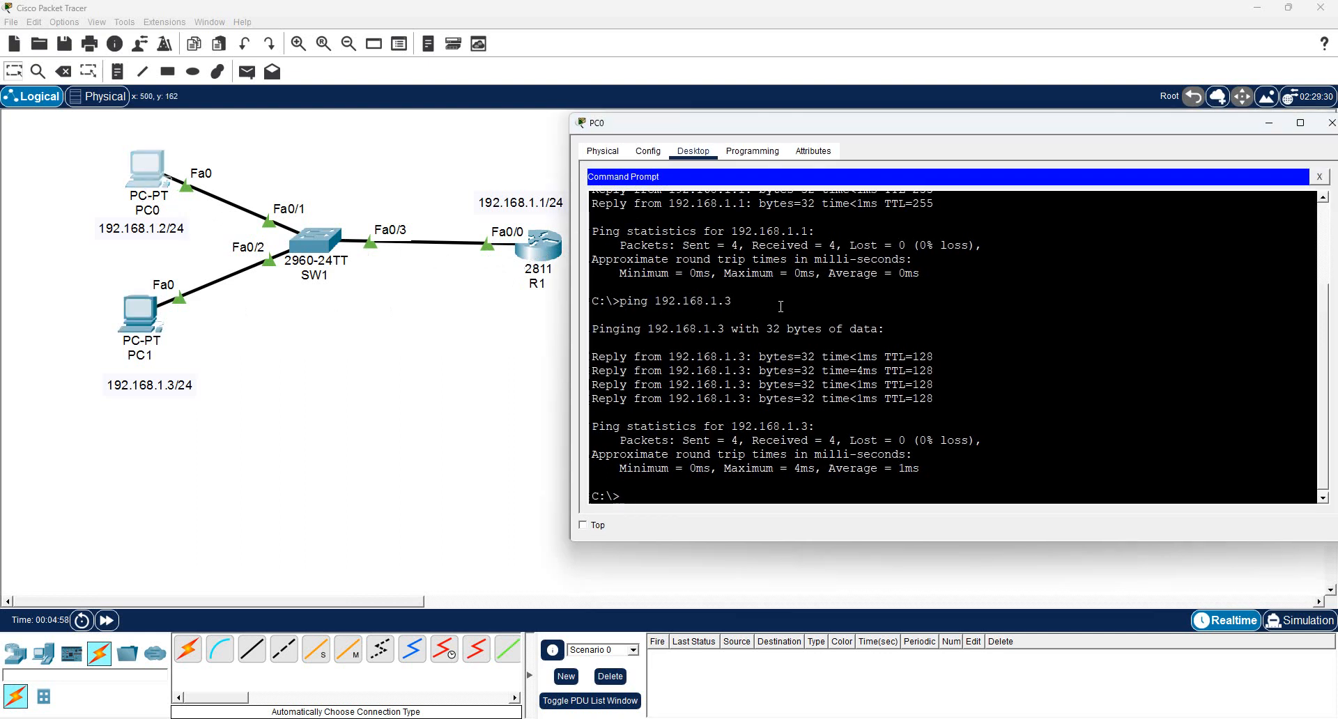
pyautogui.click(1320, 176)
pyautogui.click(647, 214)
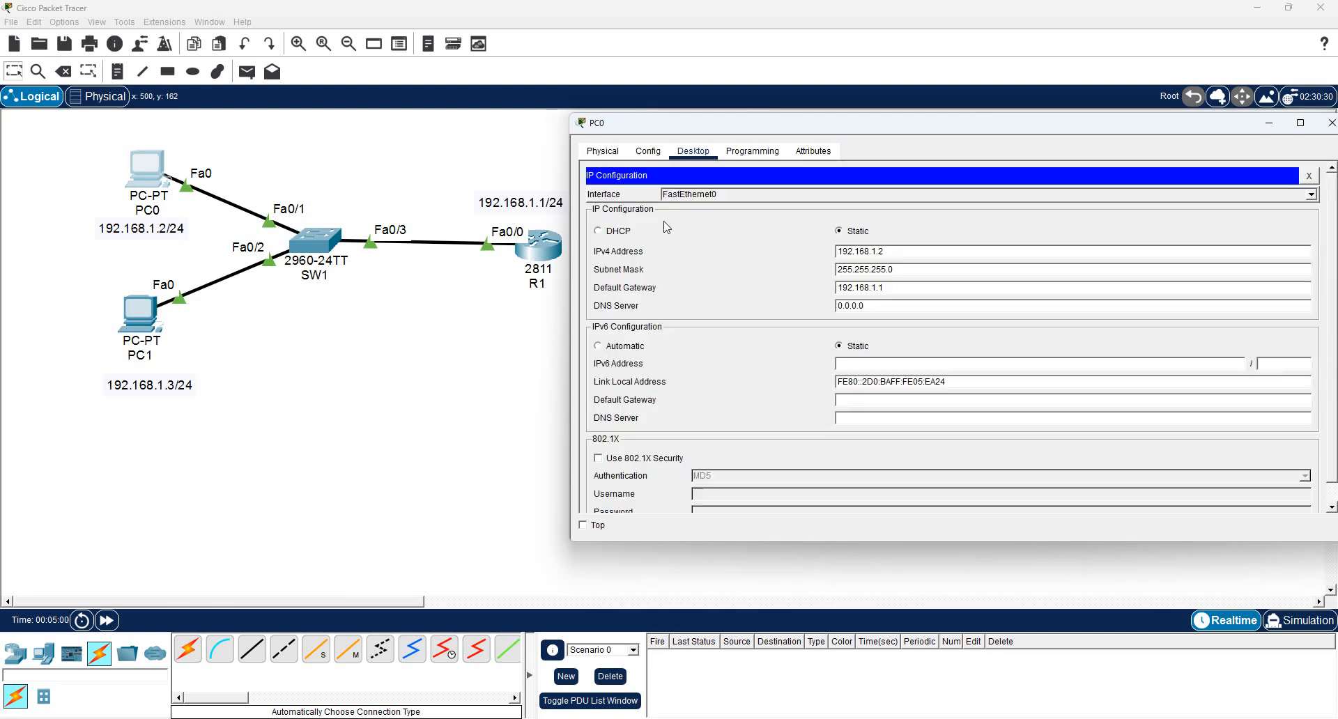
pyautogui.click(597, 233)
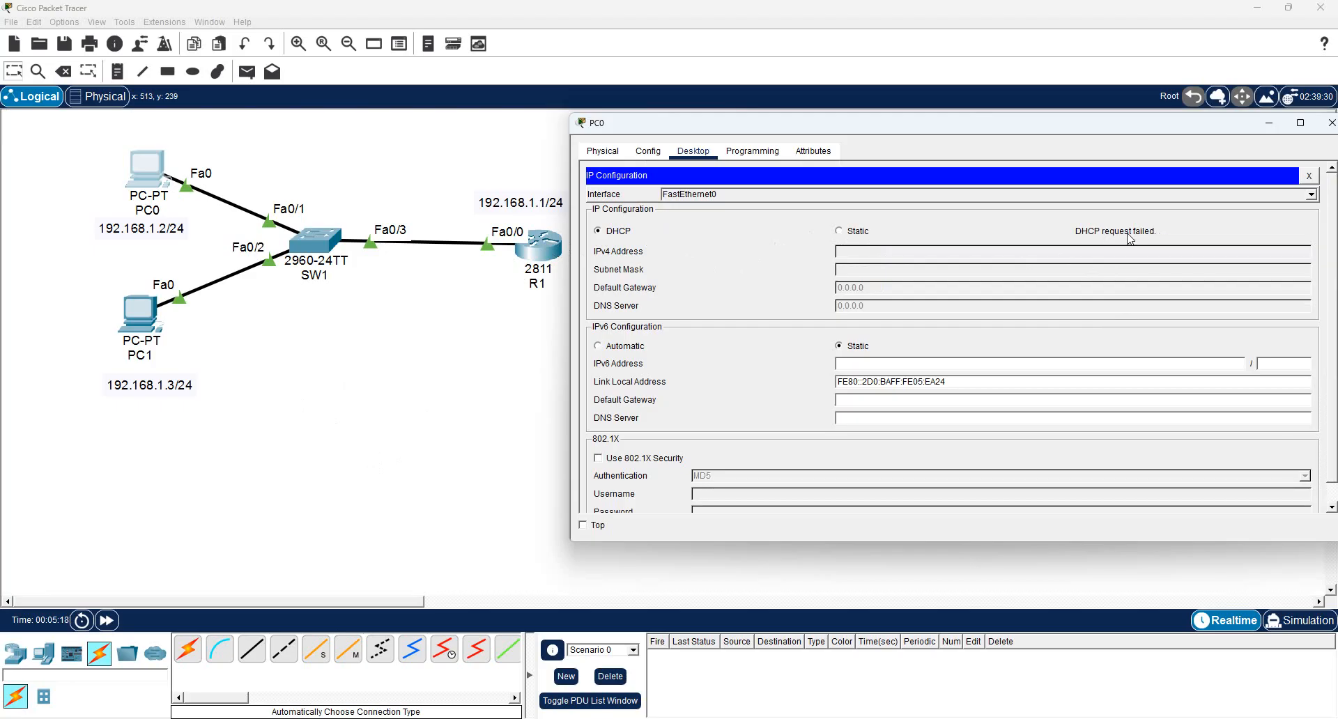
# - Close PC1's Command Prompt and switch its IPv4 configuration to DHCP
pyautogui.click(150, 314)
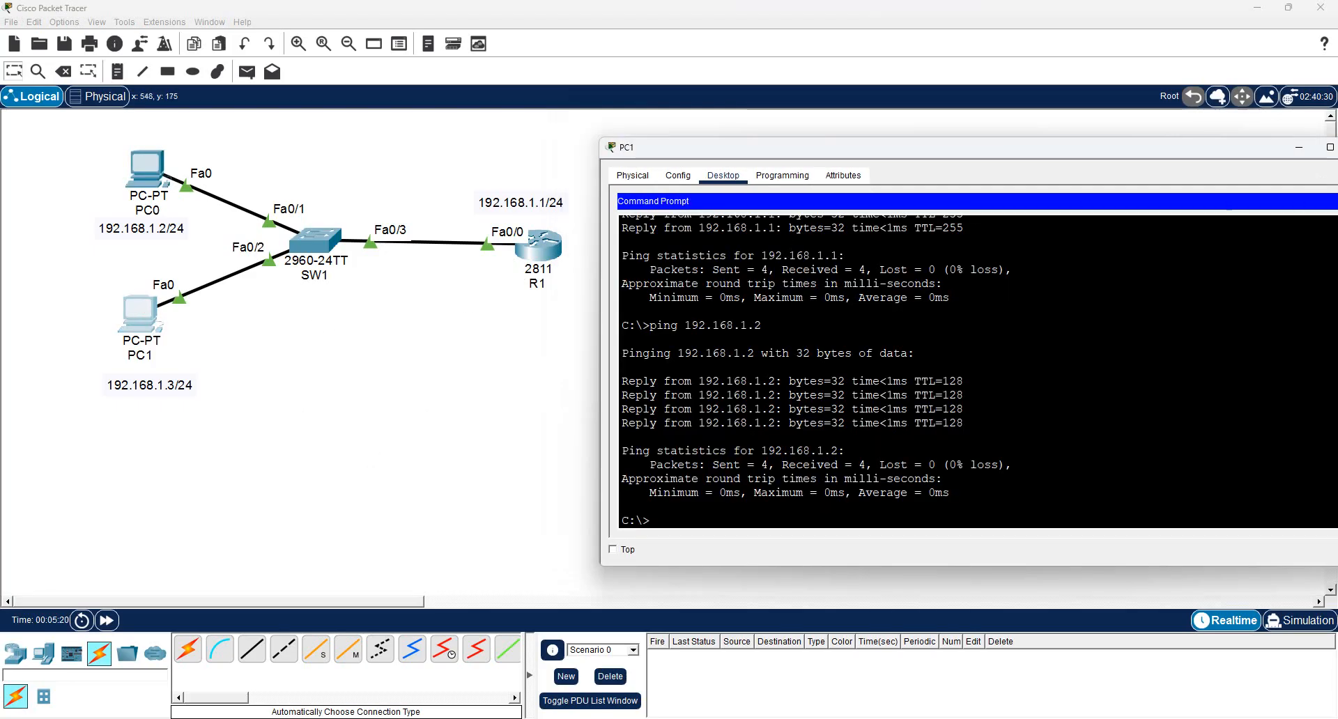
pyautogui.moveTo(1210, 149); pyautogui.dragTo(1055, 147)
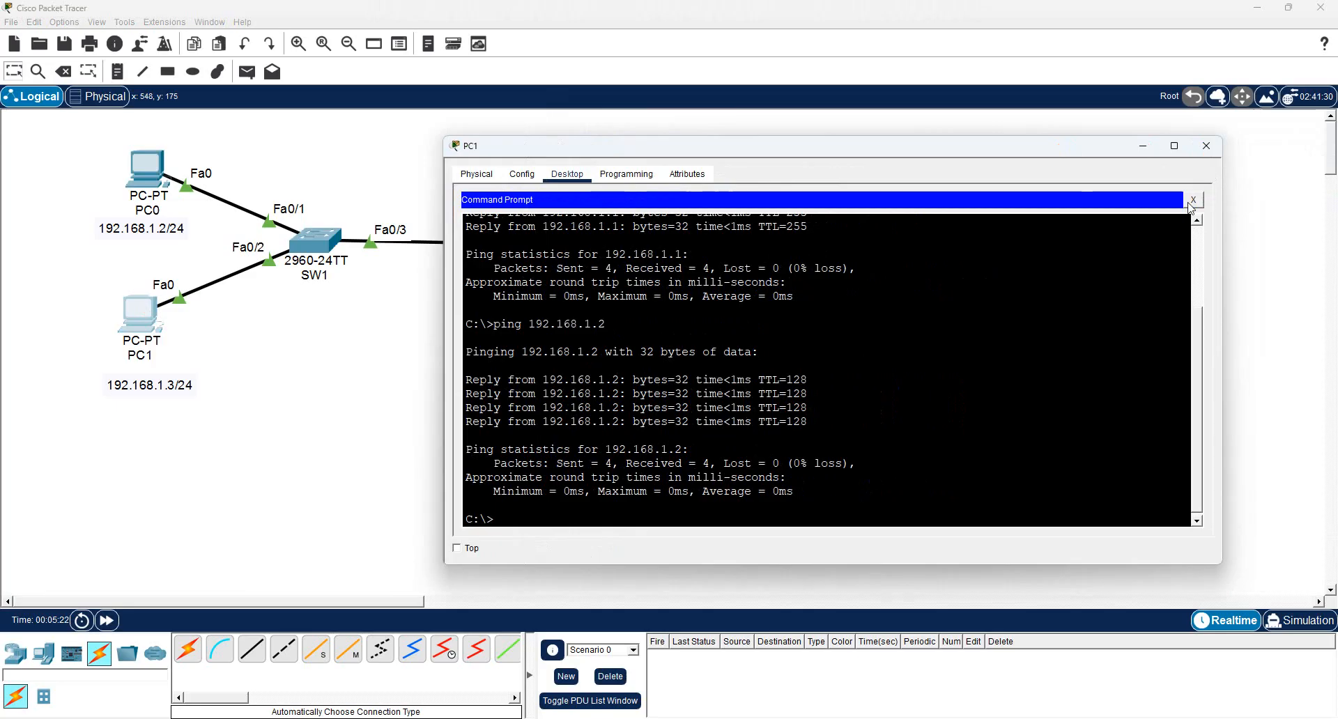
pyautogui.click(1193, 200)
pyautogui.click(515, 244)
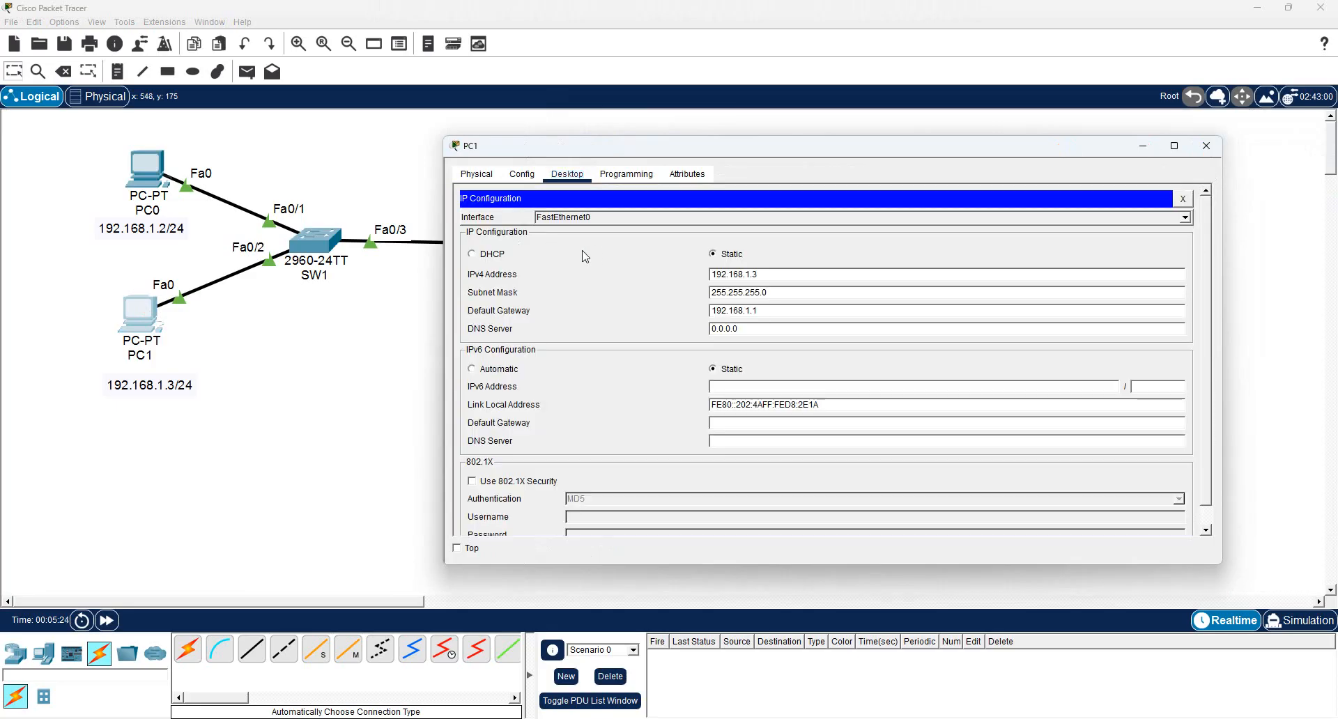
pyautogui.click(472, 253)
pyautogui.moveTo(825, 151); pyautogui.dragTo(912, 124)
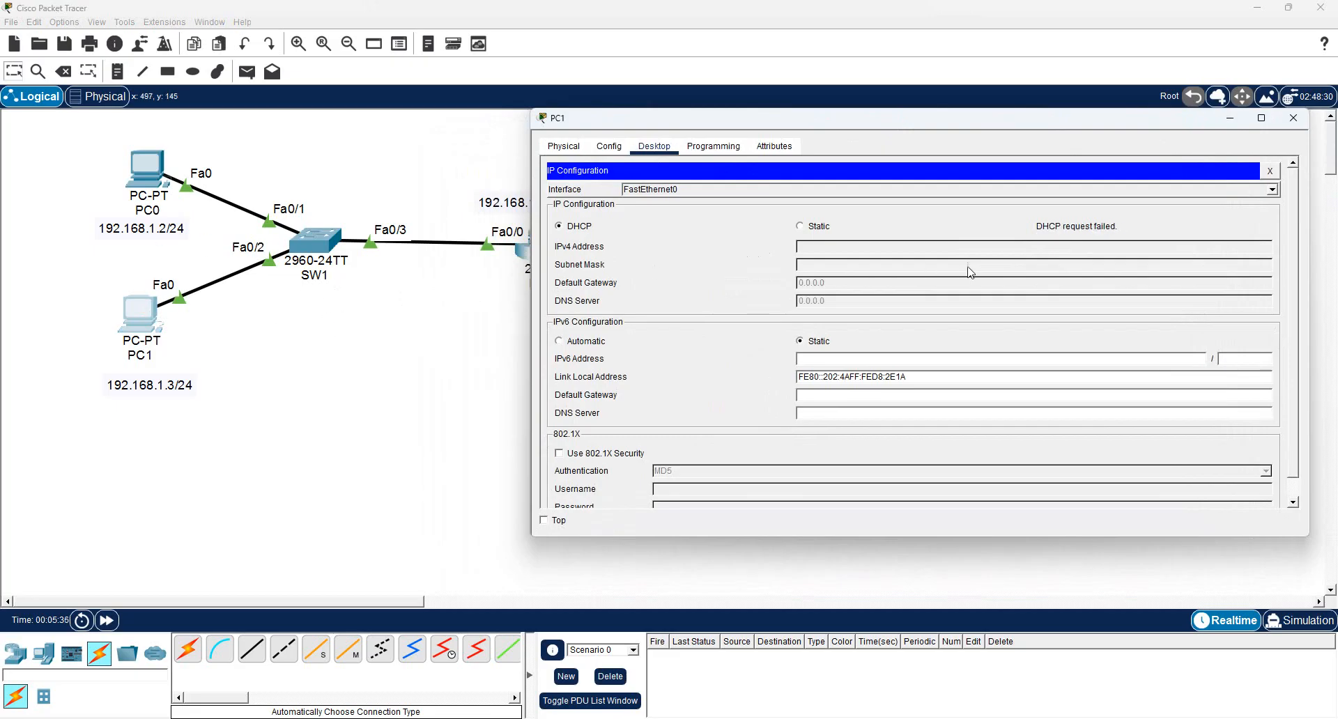
pyautogui.moveTo(798, 119); pyautogui.dragTo(836, 109)
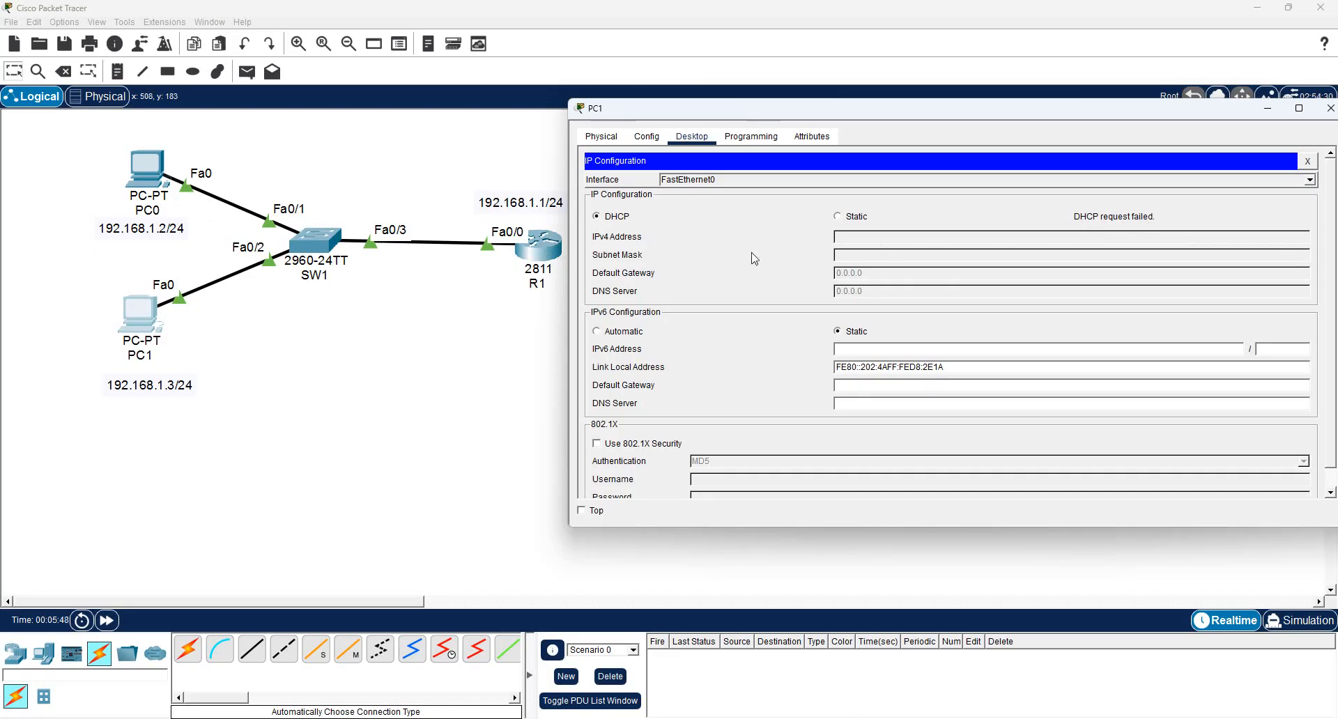
# - Enter global configuration mode on R1 and create a DHCP pool named abc with ip dhcp pool abc
pyautogui.click(503, 303)
pyautogui.click(550, 259)
pyautogui.click(999, 277)
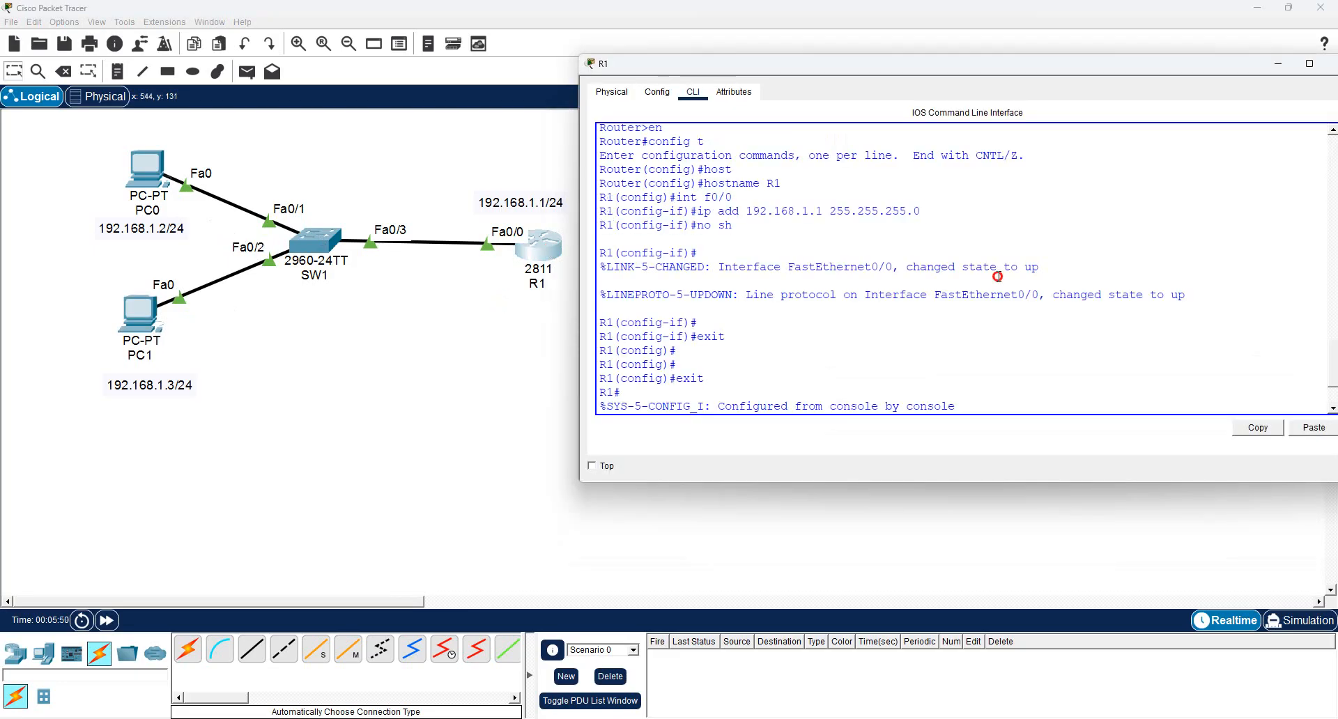
pyautogui.press('Return')
pyautogui.press('Return')
pyautogui.write('config t')
pyautogui.press('Return')
pyautogui.write('ip dh')
pyautogui.press('Tab')
pyautogui.write('po')
pyautogui.press('Tab')
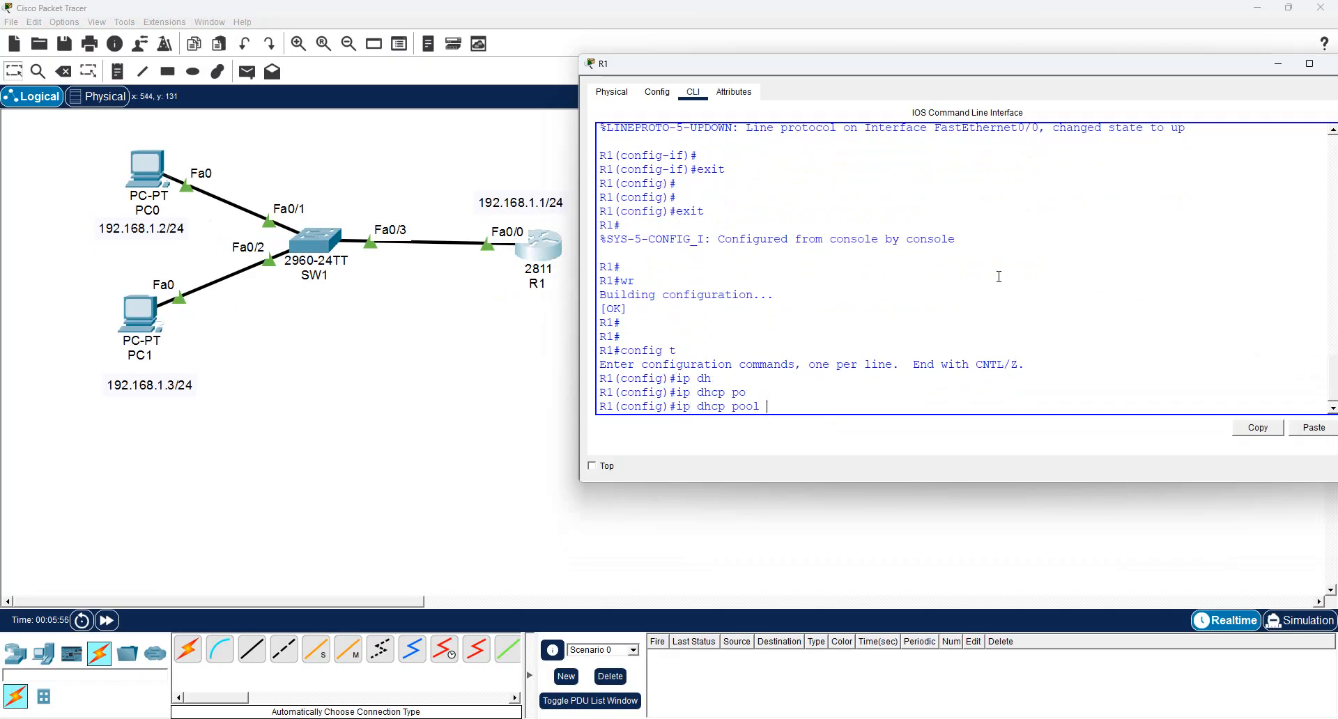
pyautogui.press('Return')
# - Set the DHCP pool's network to 192.168.1.0 255.255.255.0 and its default-router to 192.168.1.1
pyautogui.write('net')
pyautogui.press('Tab')
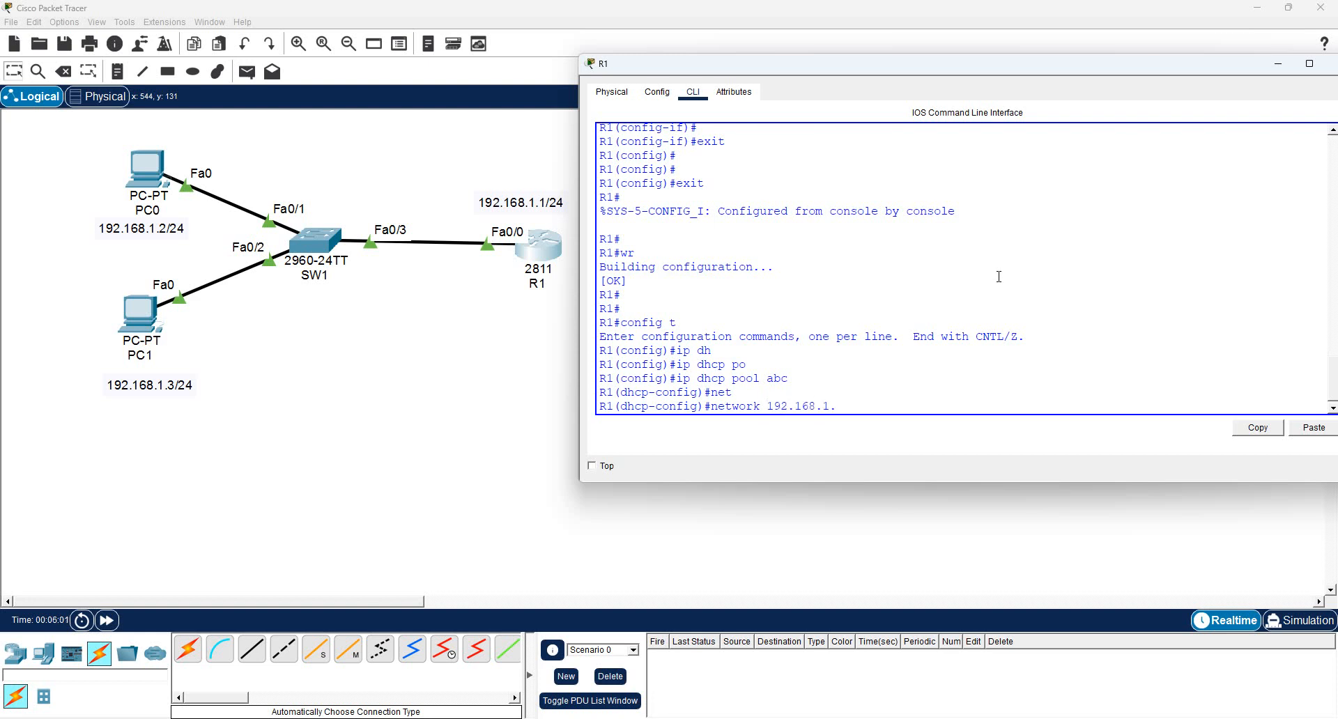
pyautogui.press('BackSpace')
pyautogui.write('255.255.255.0')
pyautogui.press('Return')
pyautogui.write('de')
pyautogui.press('Tab')
pyautogui.write('1')
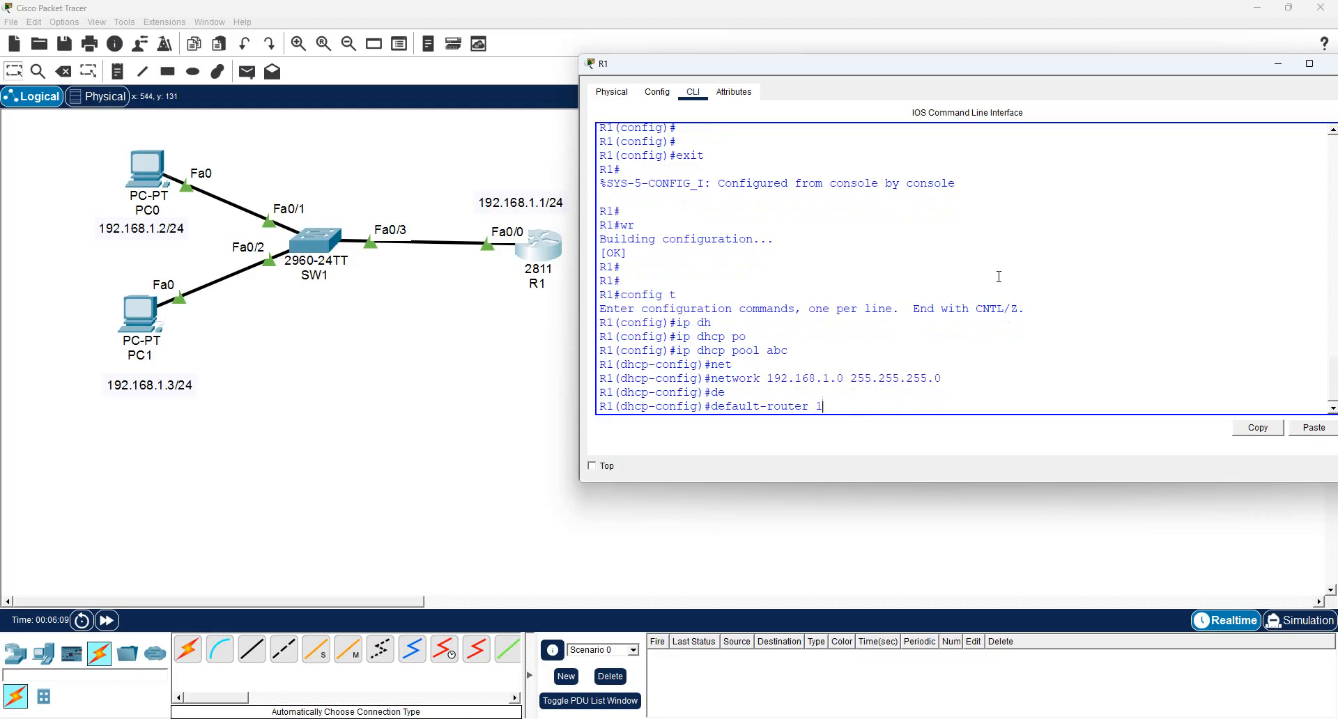
pyautogui.write('92.168.1.1')
pyautogui.press('Return')
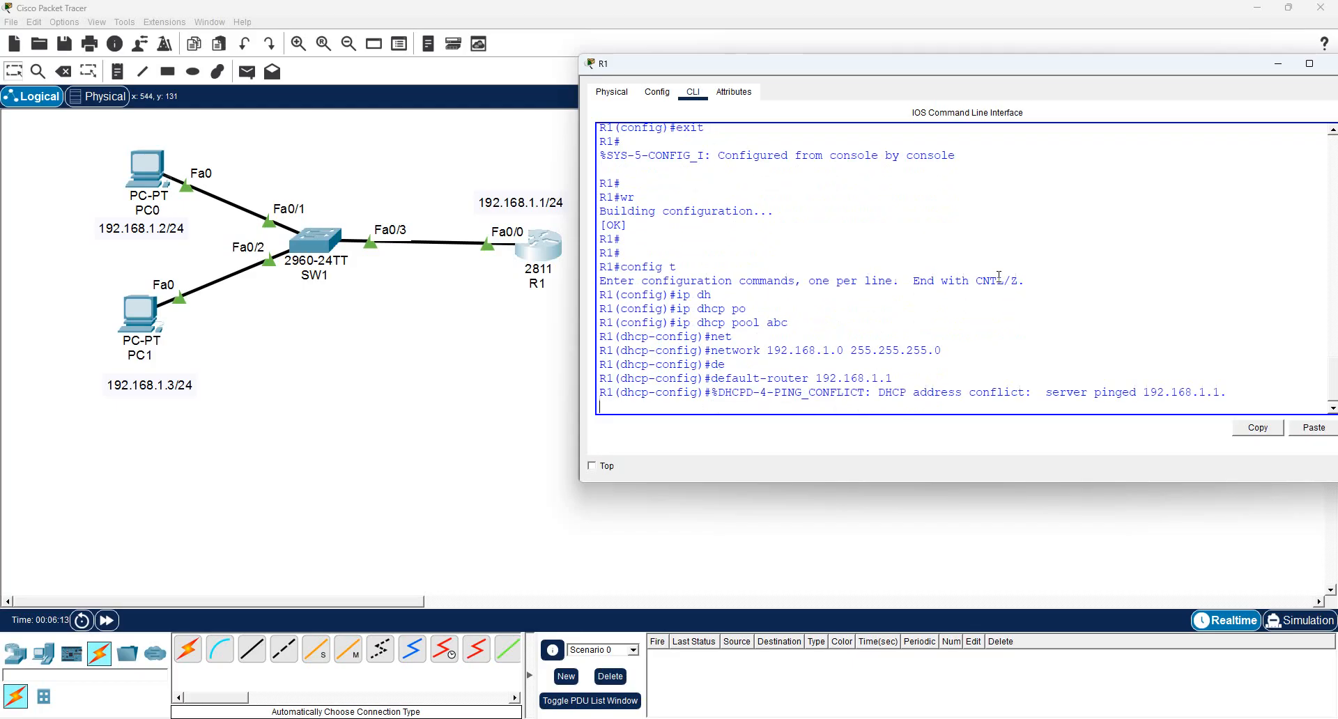
pyautogui.press('Return')
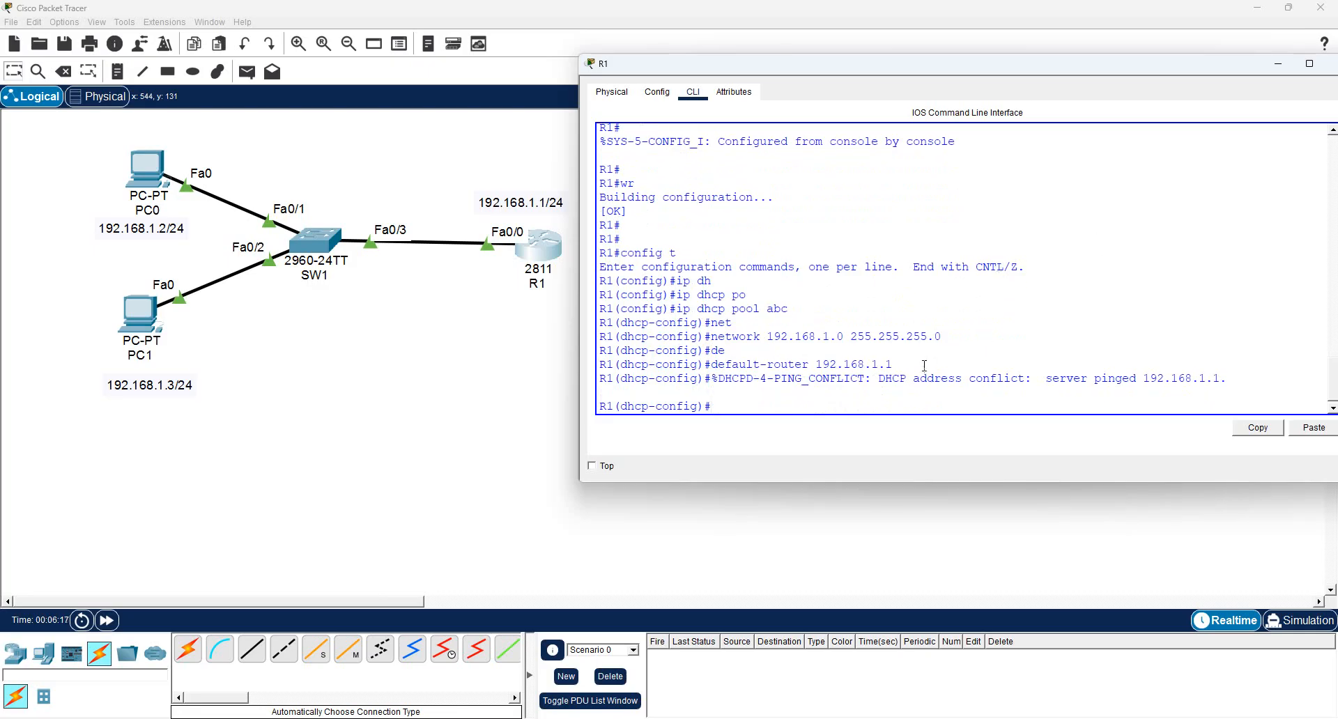
pyautogui.moveTo(899, 365); pyautogui.dragTo(725, 364)
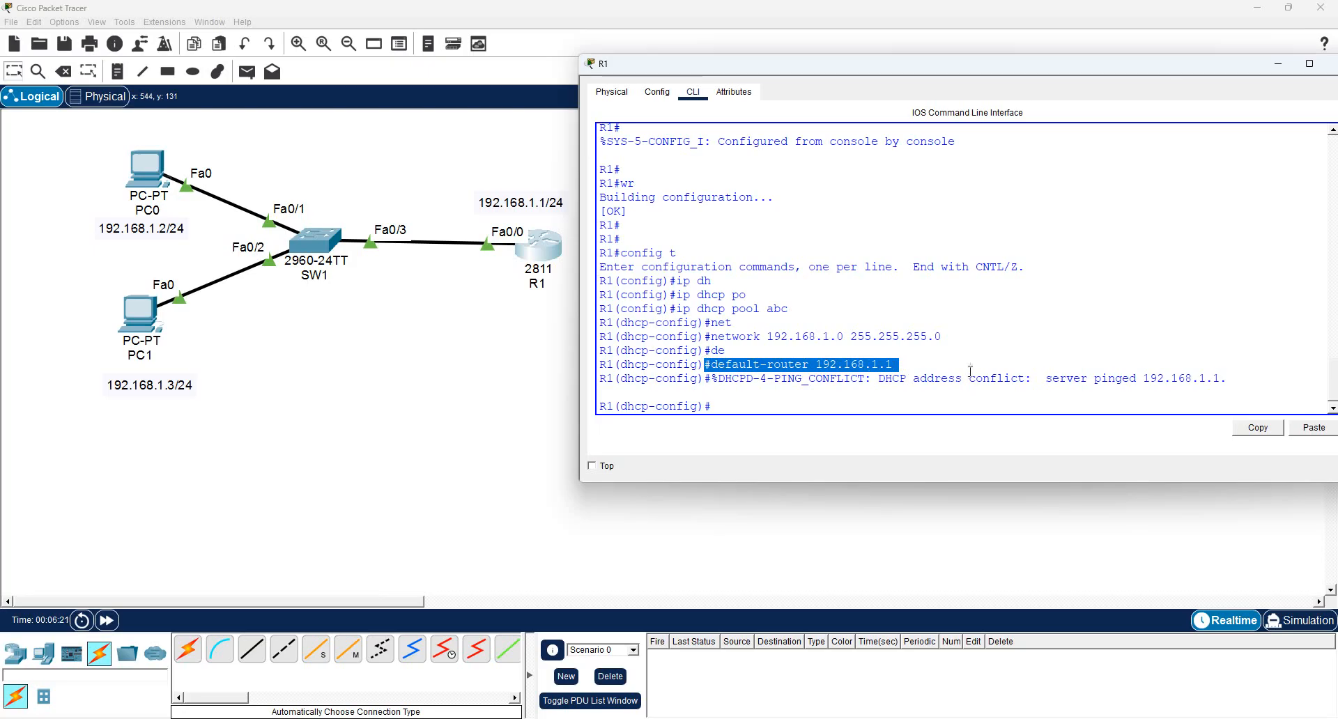
pyautogui.moveTo(1051, 378); pyautogui.dragTo(1227, 380)
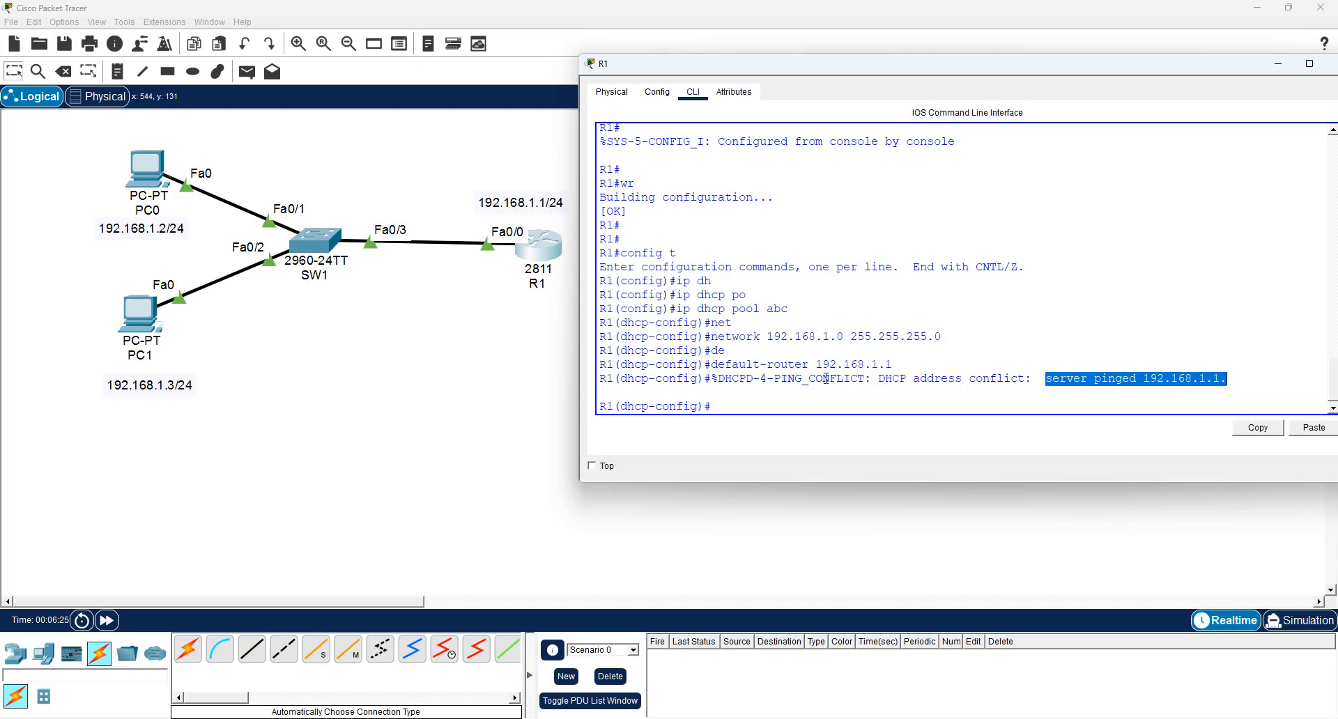
pyautogui.click(795, 378)
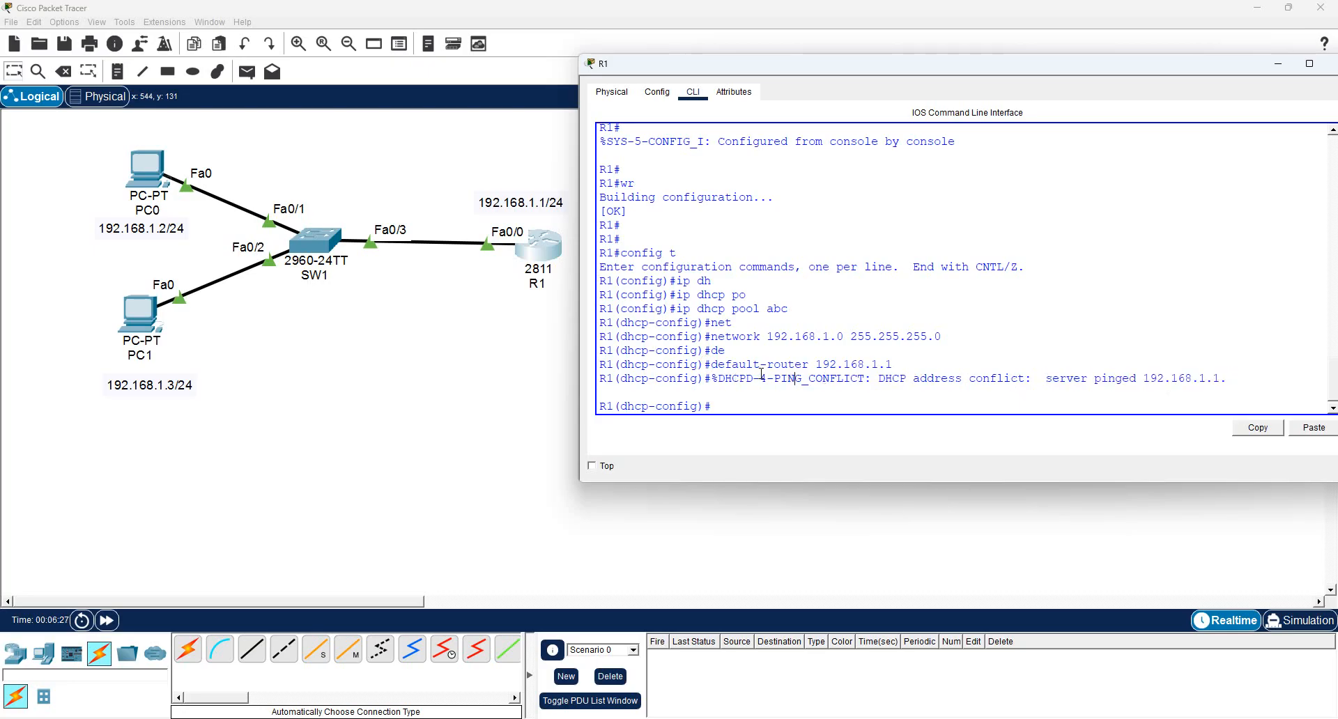
pyautogui.moveTo(1224, 382); pyautogui.dragTo(772, 337)
pyautogui.click(862, 369)
# - Set the DHCP pool's dns-server to 192.168.1.1
pyautogui.click(1064, 340)
pyautogui.write('dns')
pyautogui.press('Tab')
pyautogui.write('192.168')
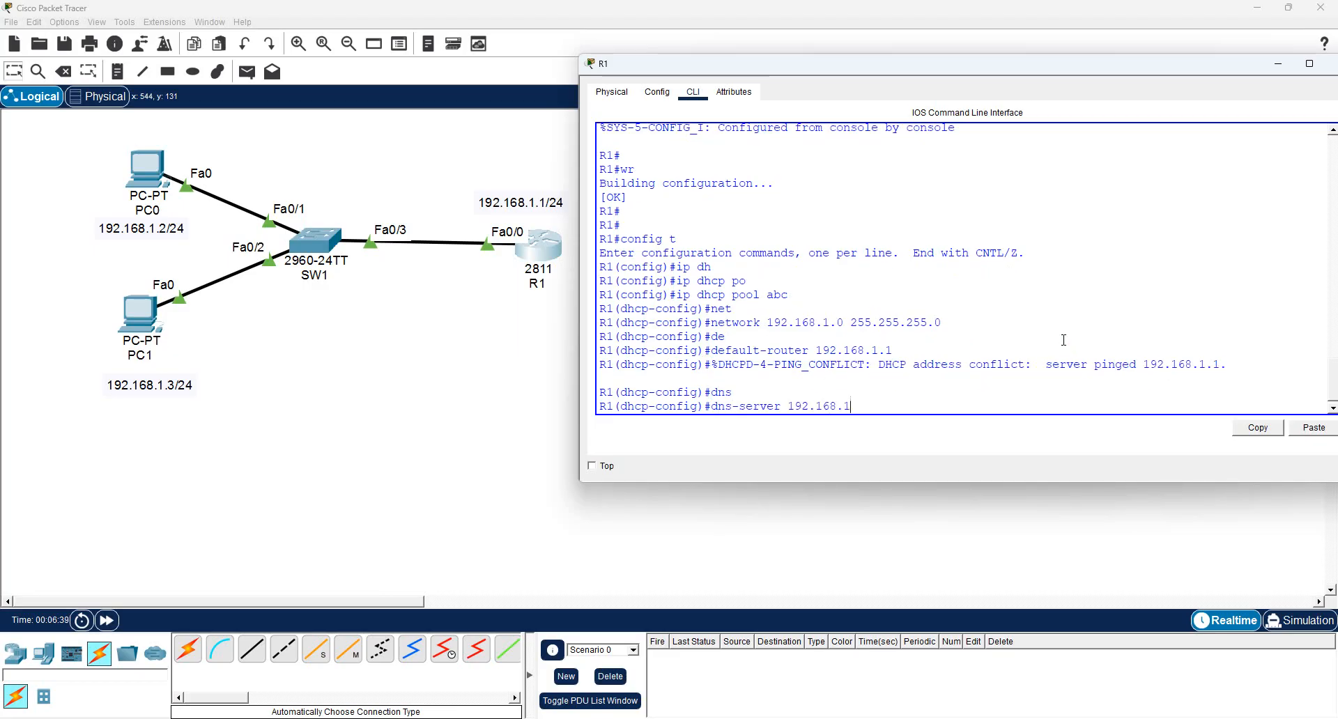
pyautogui.write('.1.1')
pyautogui.press('Return')
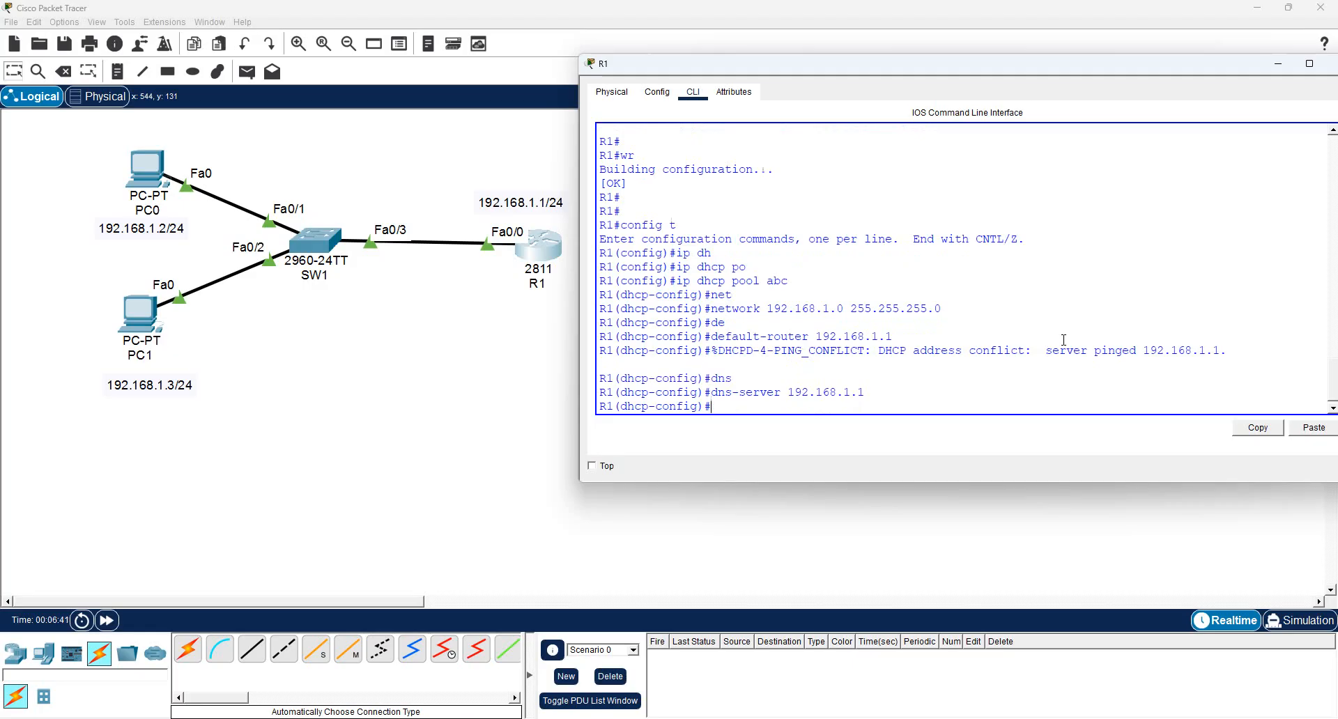
# - Leave the pool configuration, exclude 192.168.1.1 from DHCP with ip dhcp excluded-address, and return R1 to privileged mode
pyautogui.write('exit')
pyautogui.press('Return')
pyautogui.write('ip dh')
pyautogui.press('Tab')
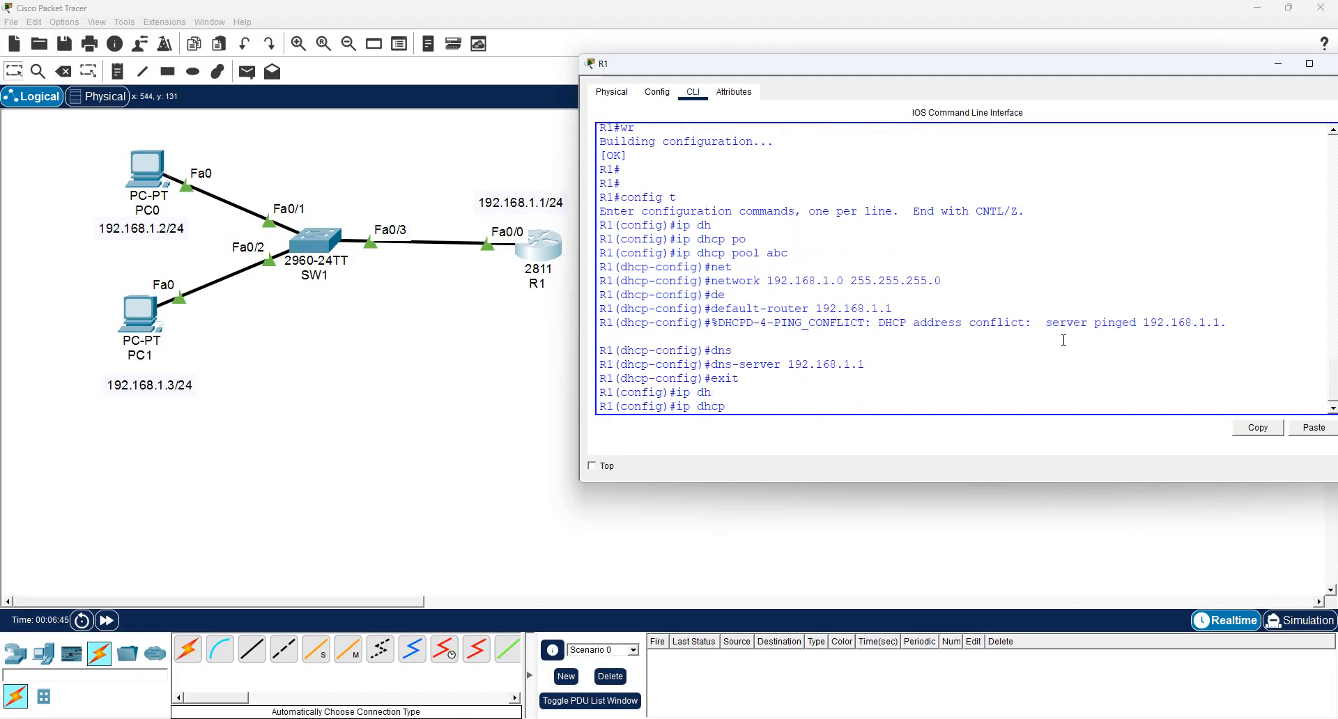
pyautogui.write('ex')
pyautogui.press('Tab')
pyautogui.write('ad')
pyautogui.press('Tab')
pyautogui.press('BackSpace')
pyautogui.press('BackSpace')
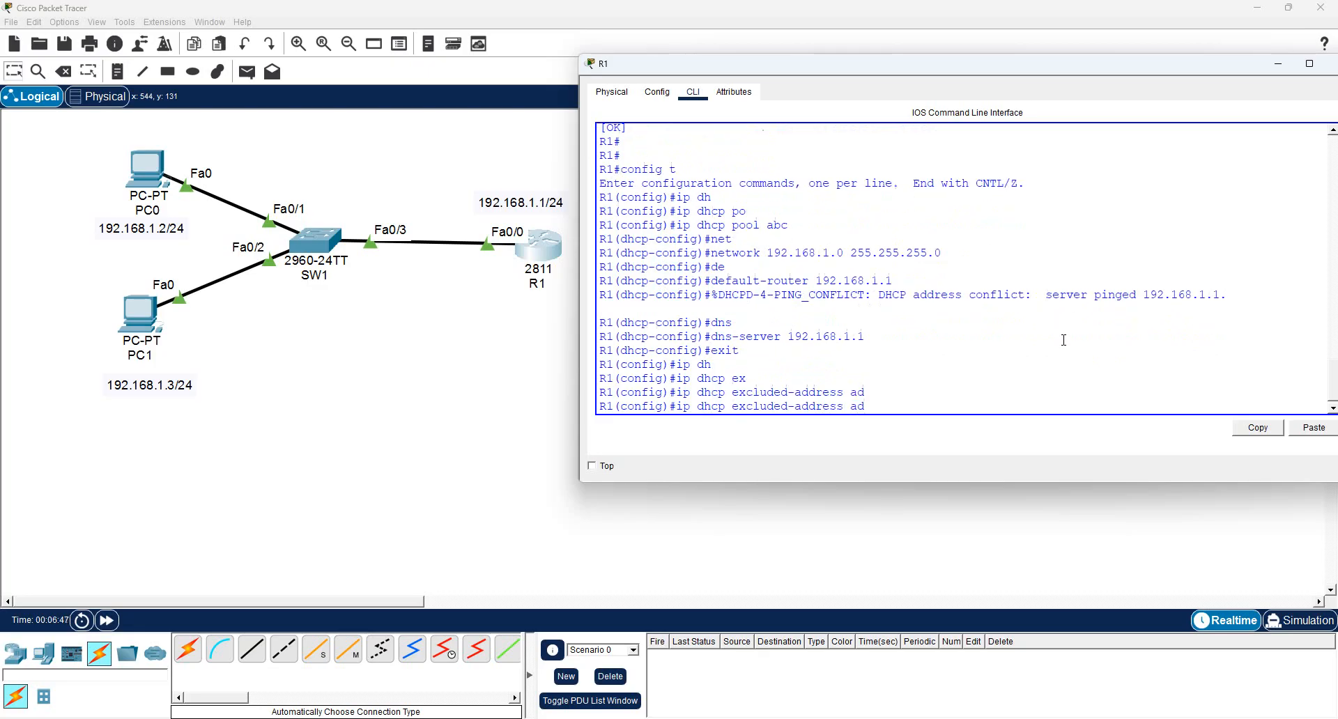
pyautogui.write('192.168.1.1')
pyautogui.press('Return')
pyautogui.hotkey('ctrl', 'z')
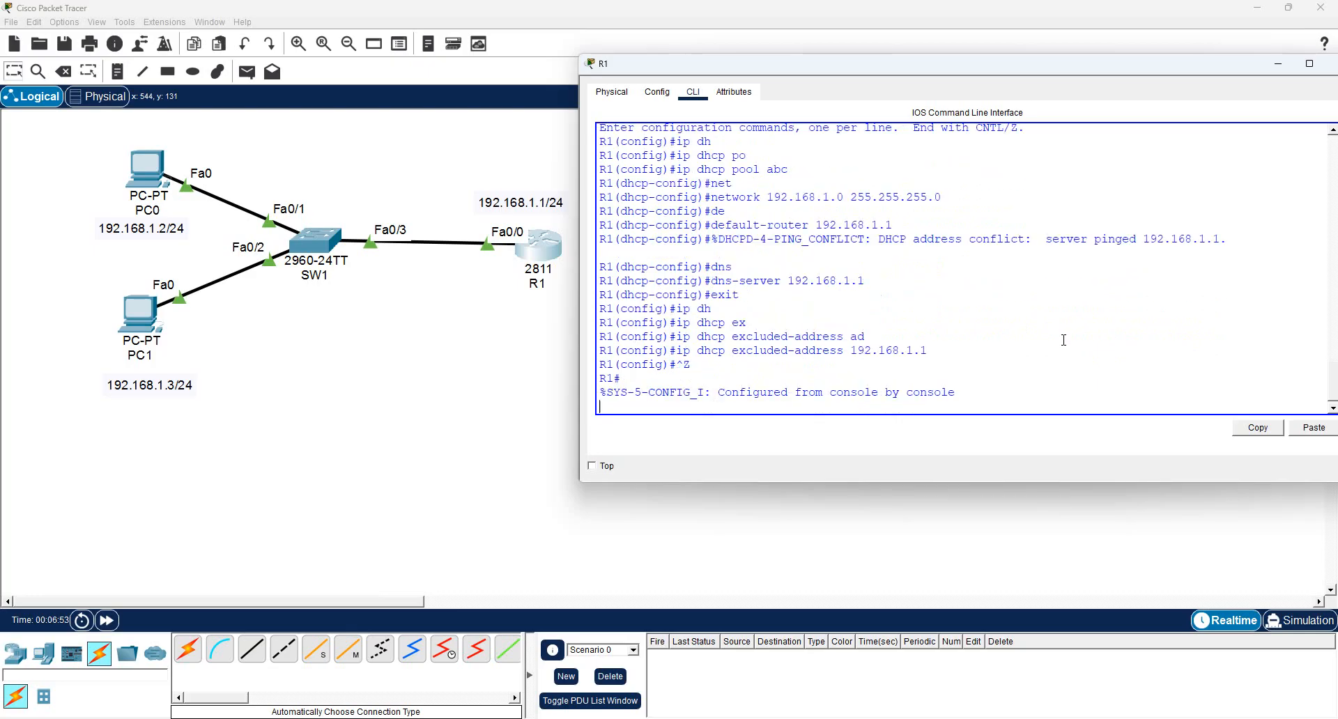
# - Save R1's running configuration with the wr command
pyautogui.press('Return')
pyautogui.press('Return')
pyautogui.press('Return')
pyautogui.write('wr')
pyautogui.press('Return')
pyautogui.press('Return')
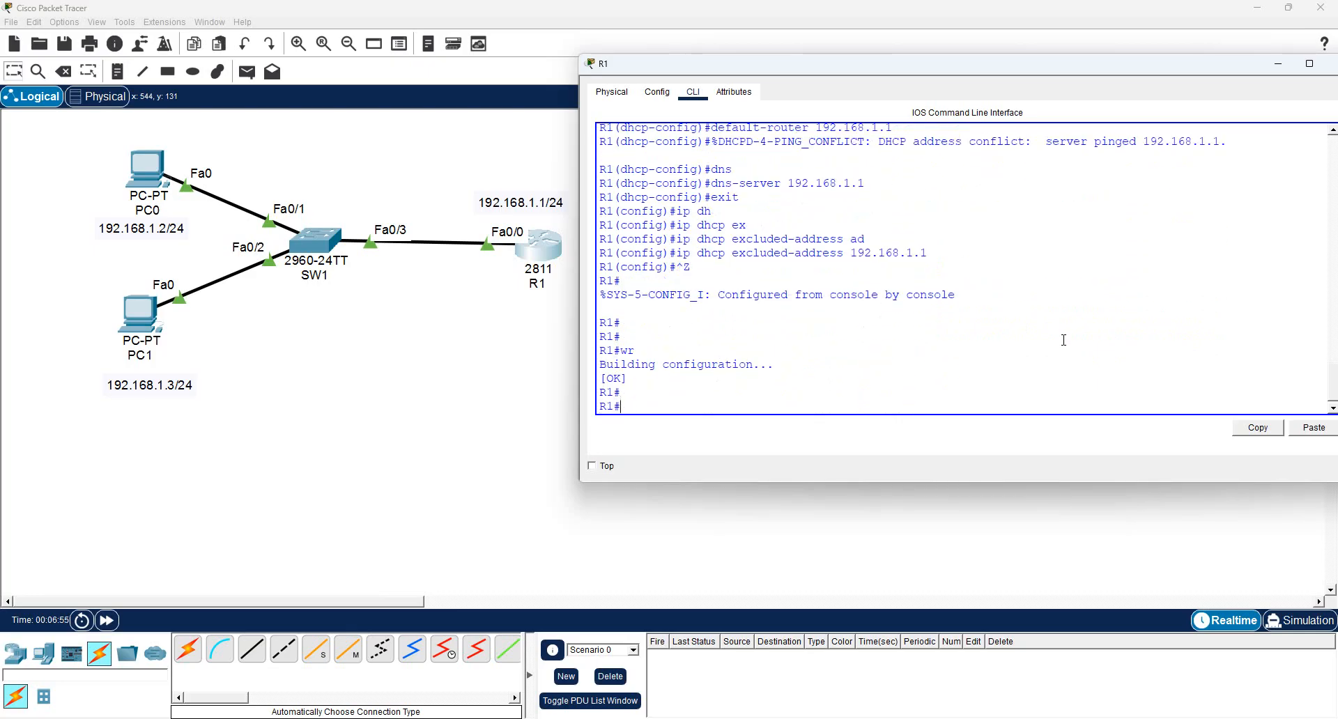
# - Renew PC0's IPv4 settings from R1 by switching its IP configuration to Static and back to DHCP
pyautogui.click(143, 167)
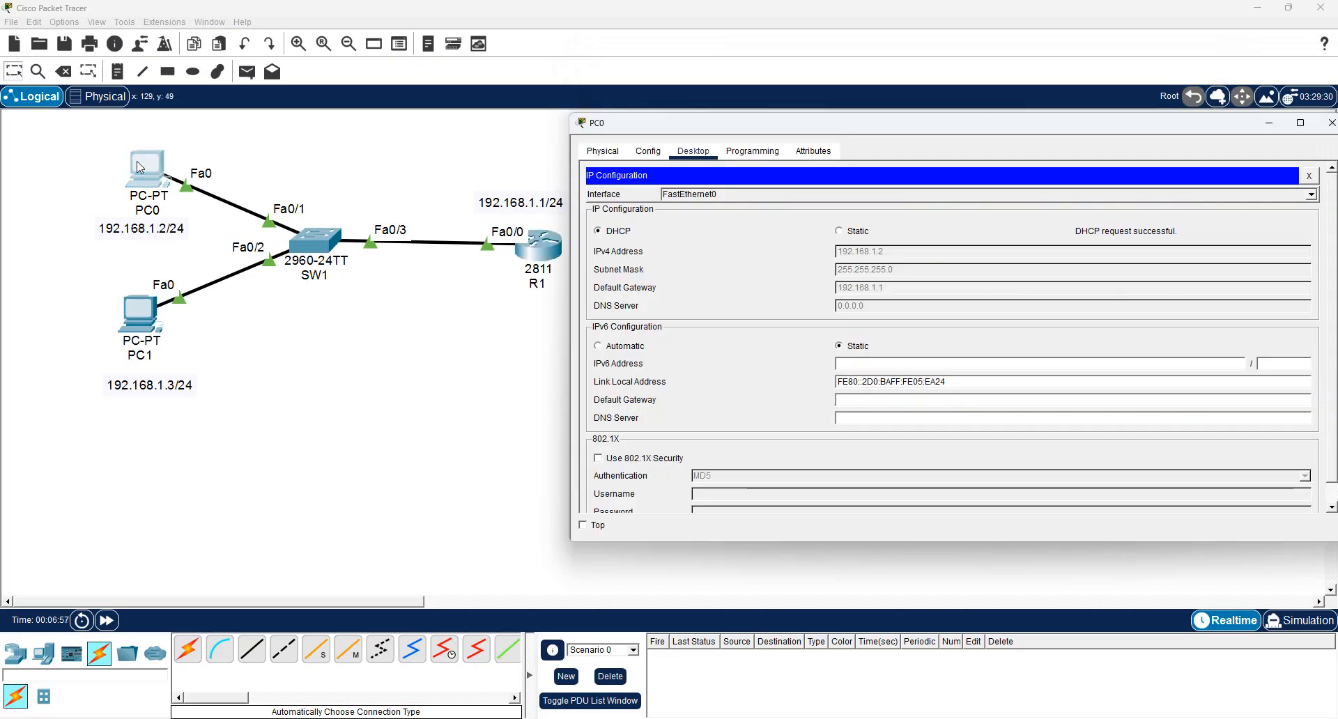
pyautogui.click(840, 231)
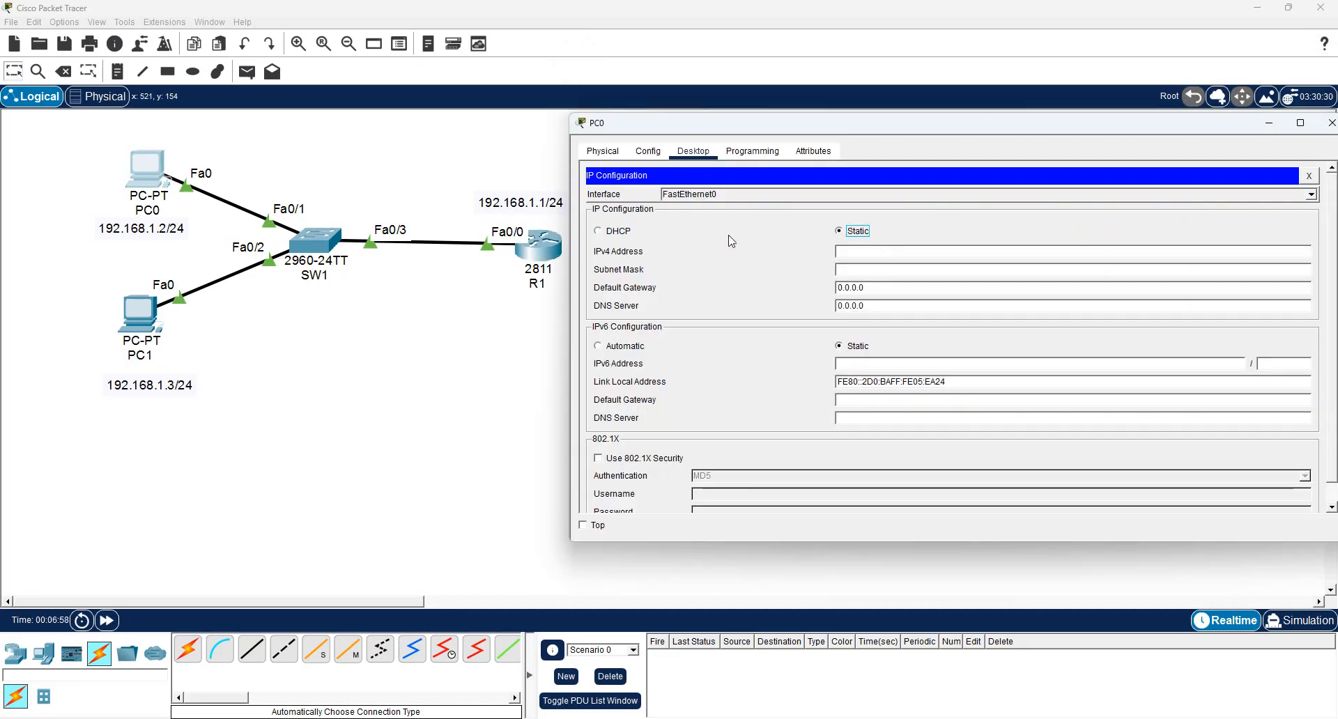
pyautogui.click(598, 231)
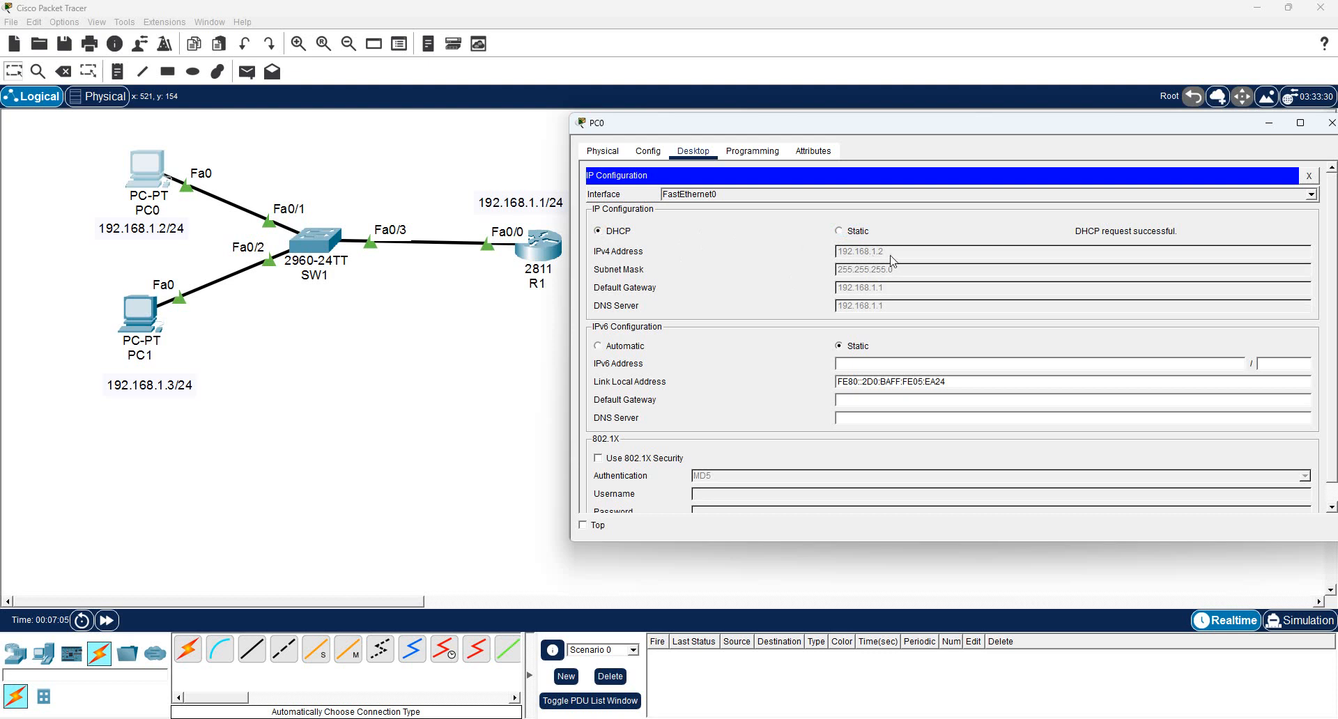
# - Renew PC1's IPv4 settings from R1 by switching its IP configuration to Static and back to DHCP
pyautogui.click(146, 308)
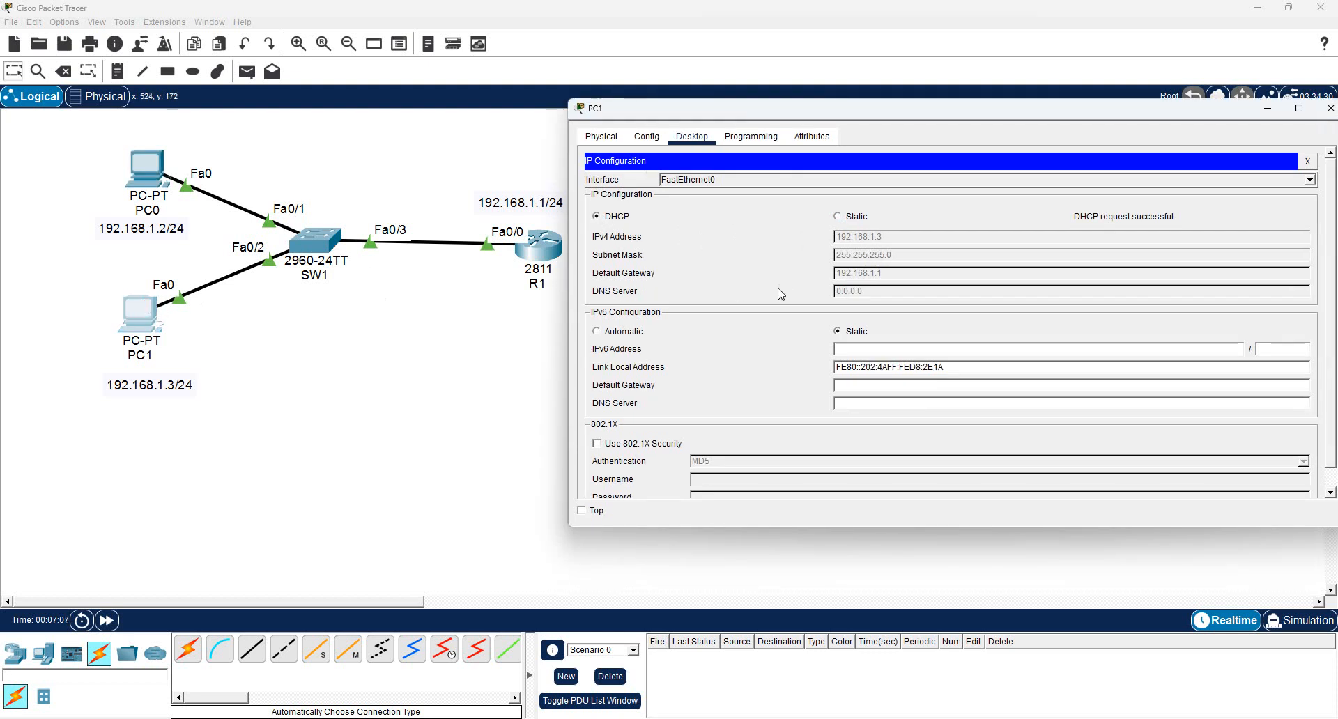
pyautogui.click(838, 217)
pyautogui.click(614, 218)
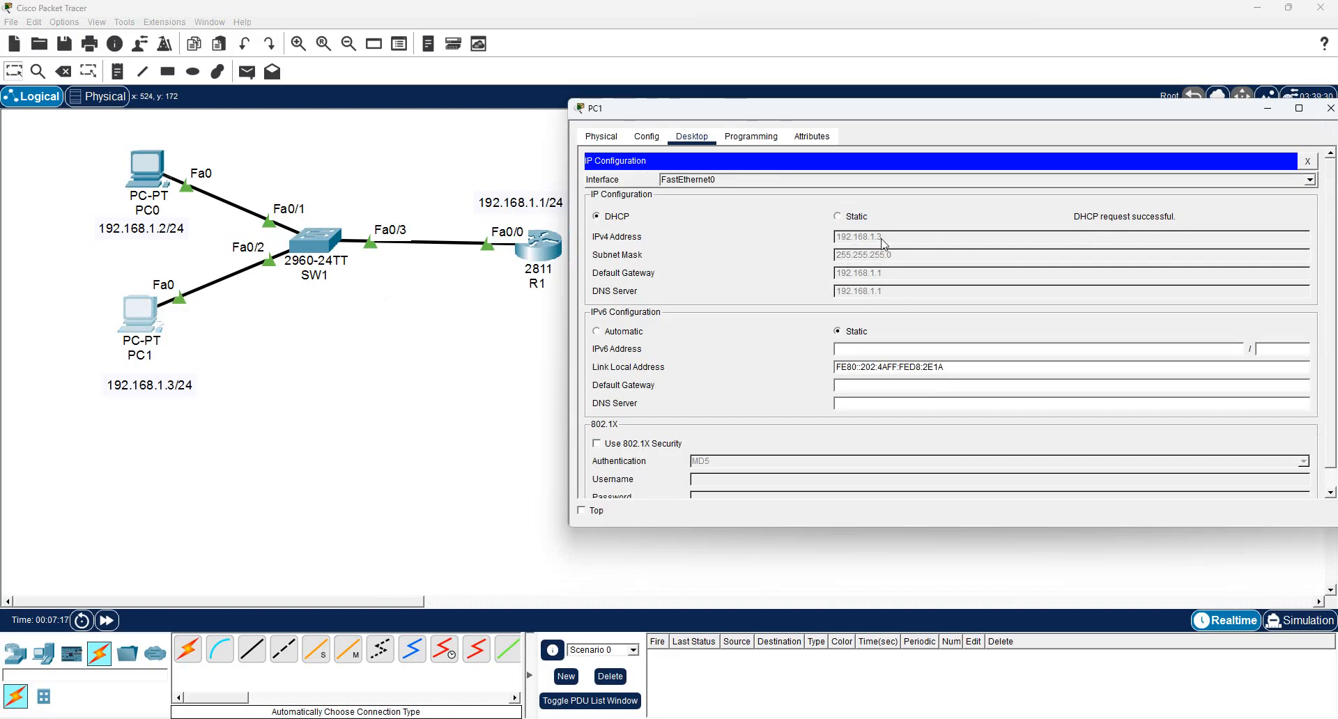
# - Ping PC1 at 192.168.1.3 from PC0's command prompt
pyautogui.click(152, 165)
pyautogui.click(1310, 175)
pyautogui.click(1063, 233)
pyautogui.scroll(-3, 1098, 296)
pyautogui.press('Up')
pyautogui.press('Return')
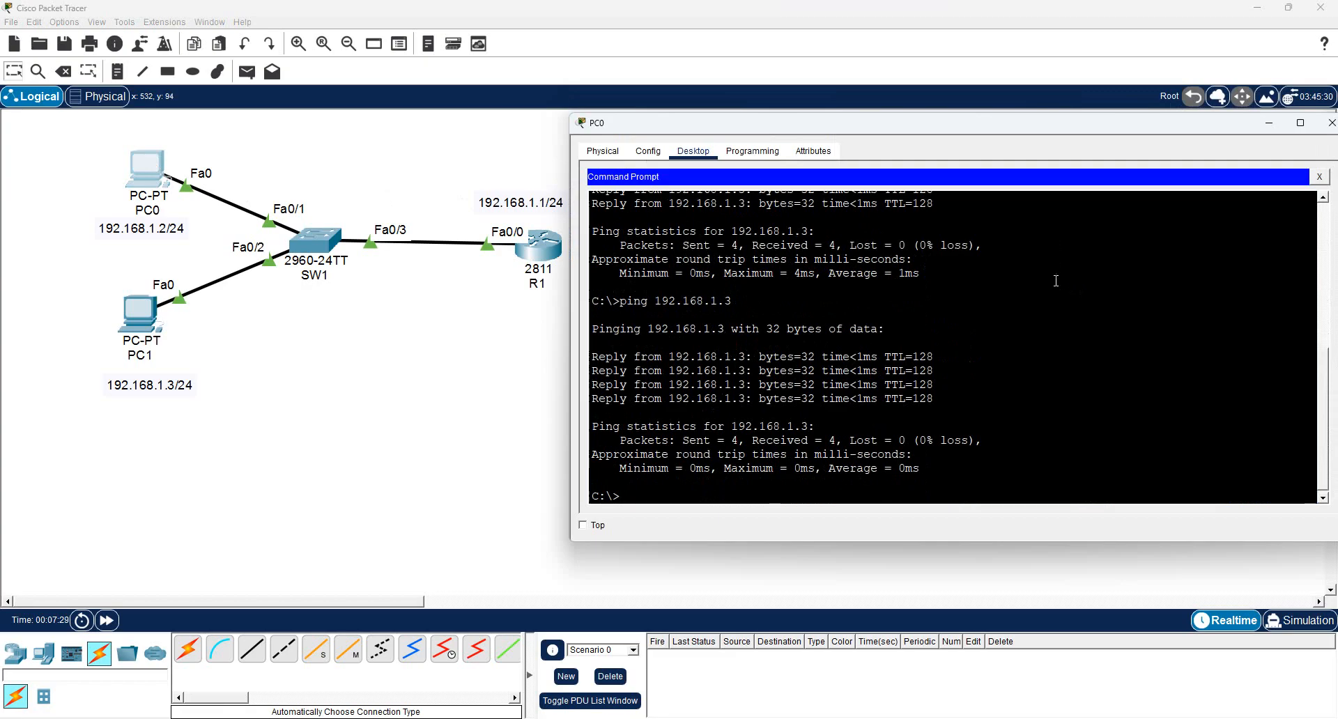
# - Ping R1 at 192.168.1.1 from PC0 and close PC0's window
pyautogui.press('Up')
pyautogui.write('1')
pyautogui.press('Return')
pyautogui.click(1331, 123)
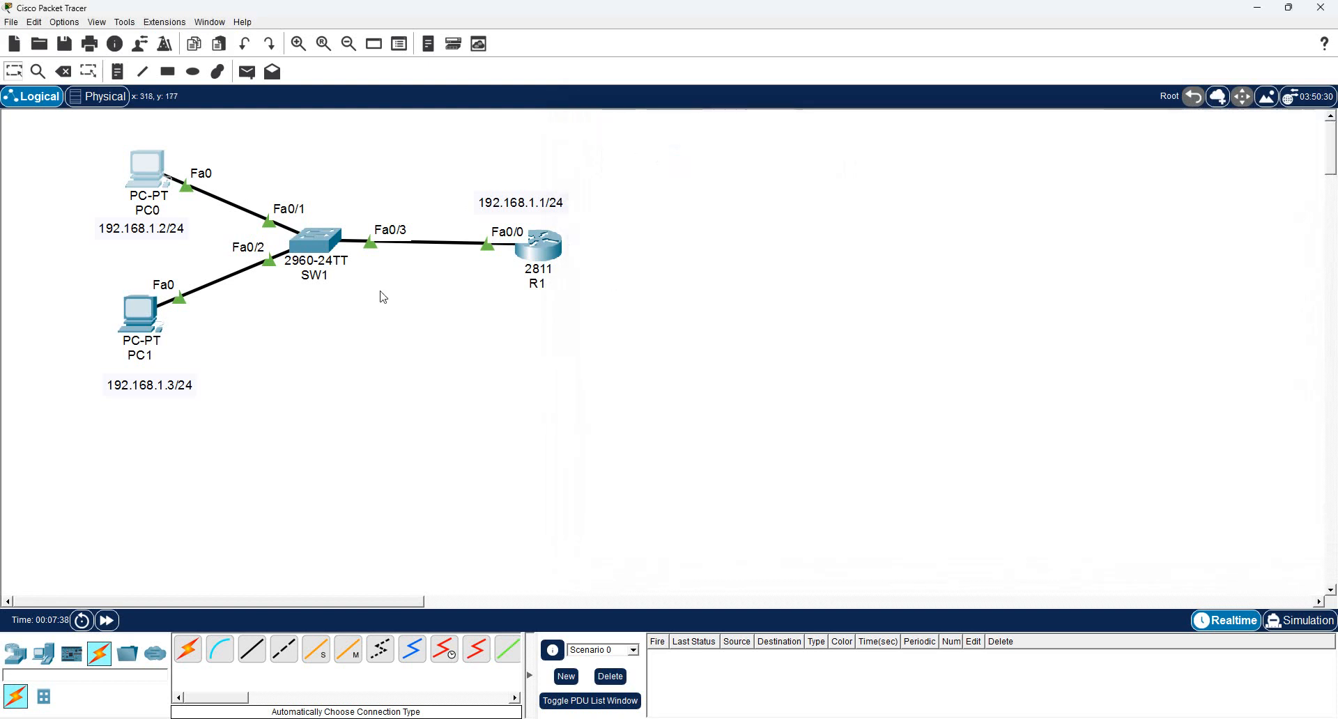
# - Request PC0's DHCP address again by toggling its IP configuration to Static and back to DHCP, and close PC0's window
pyautogui.click(154, 185)
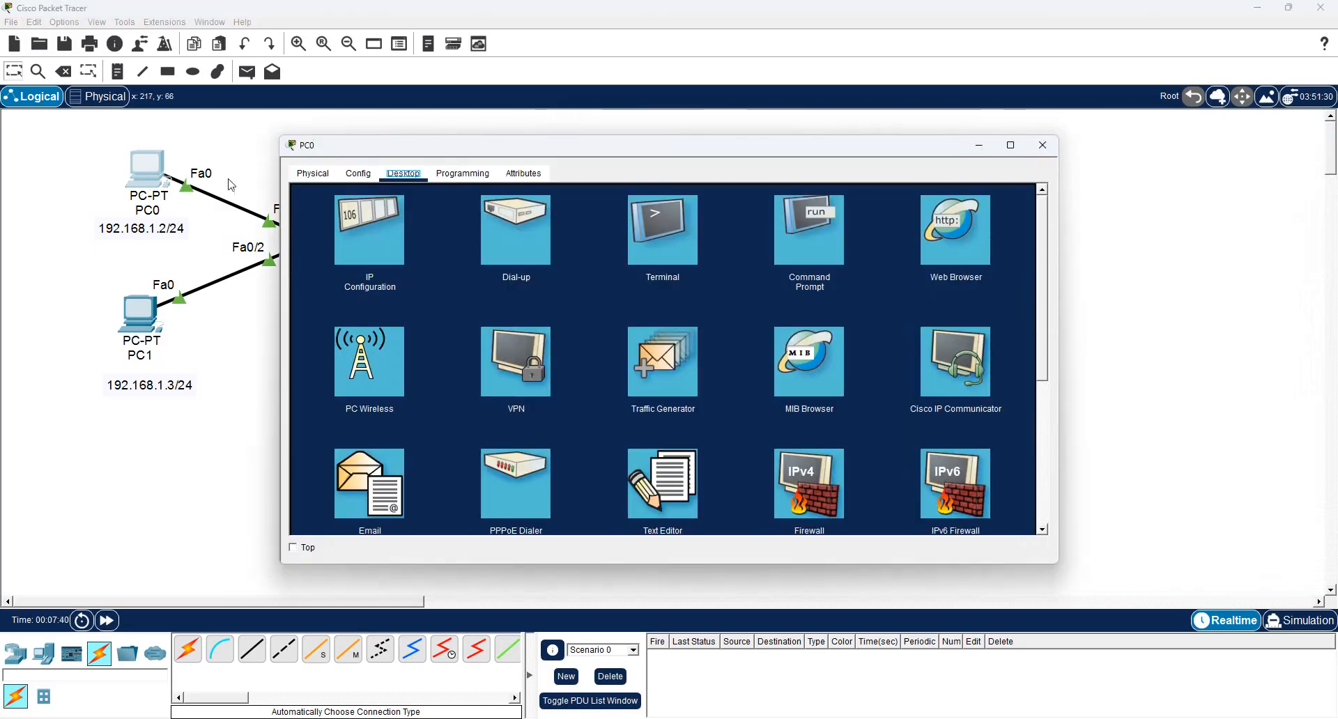
pyautogui.click(388, 226)
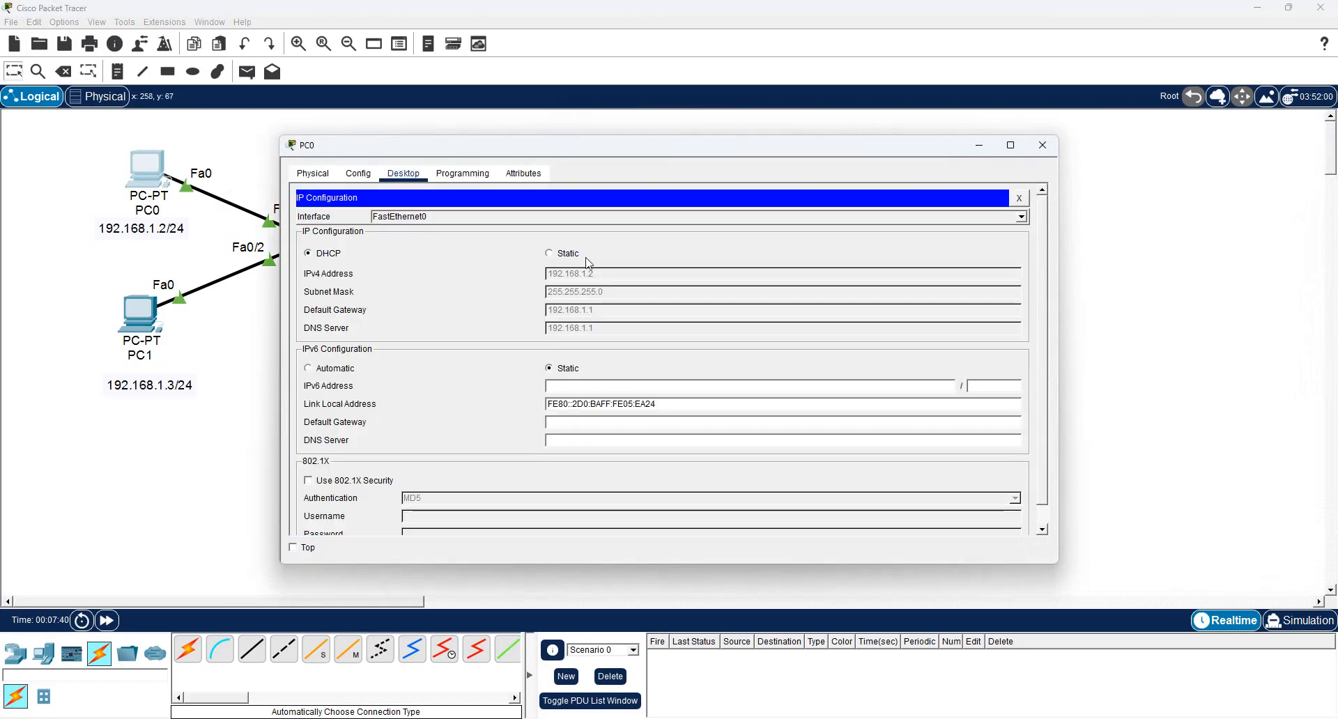
pyautogui.click(550, 254)
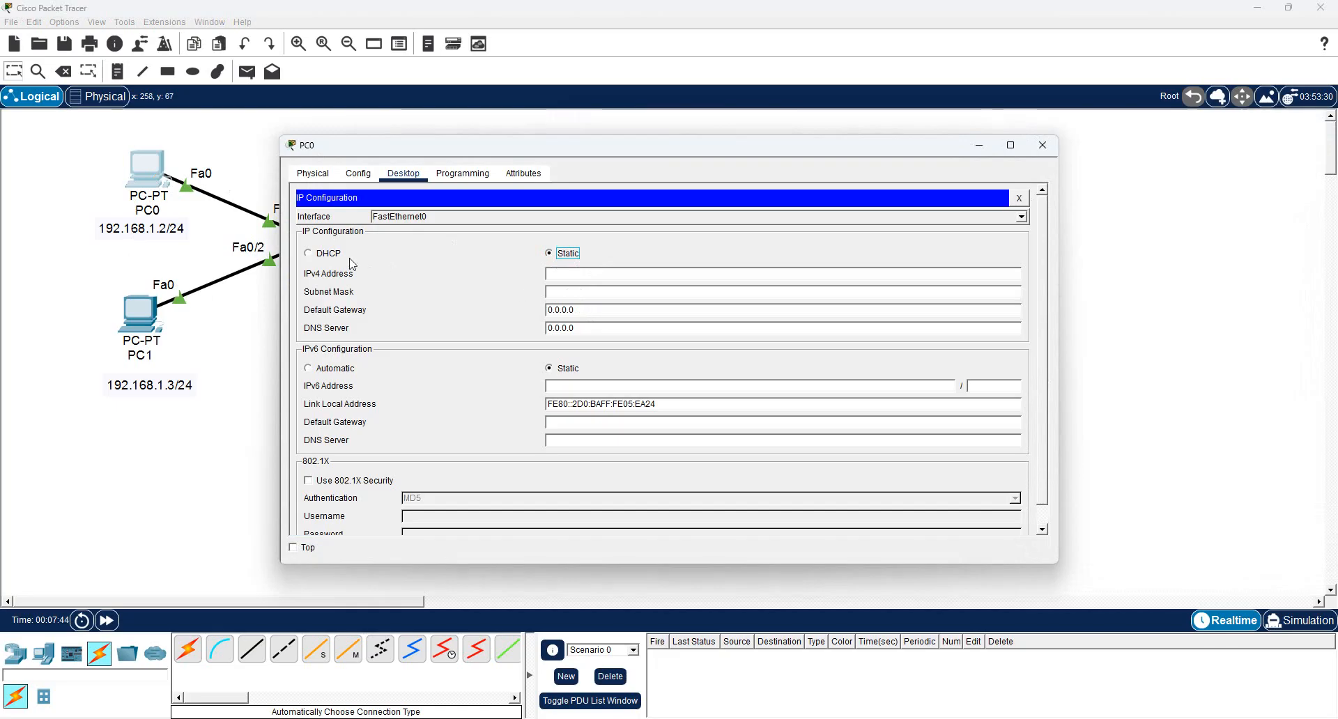
pyautogui.click(310, 255)
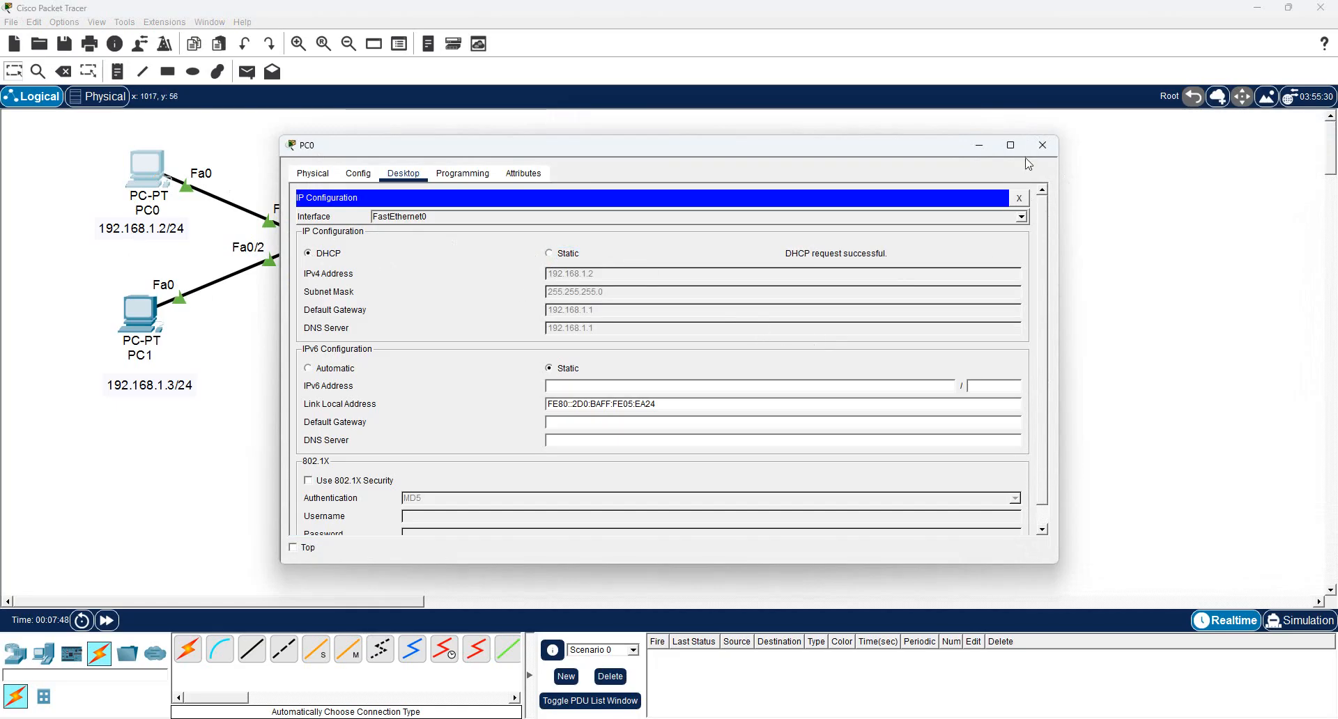
pyautogui.click(1042, 145)
pyautogui.moveTo(442, 173); pyautogui.dragTo(638, 345)
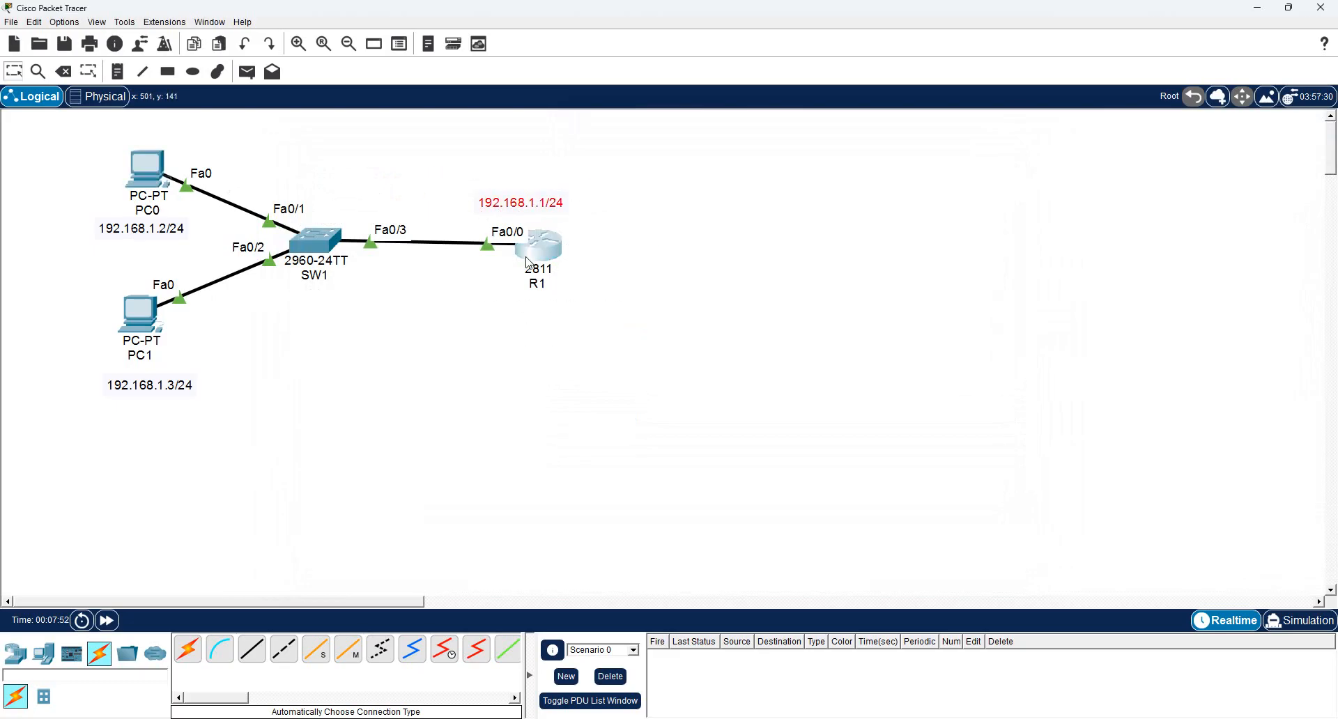
pyautogui.click(550, 337)
# - Add a third PC to the workspace below switch SW1
pyautogui.click(59, 656)
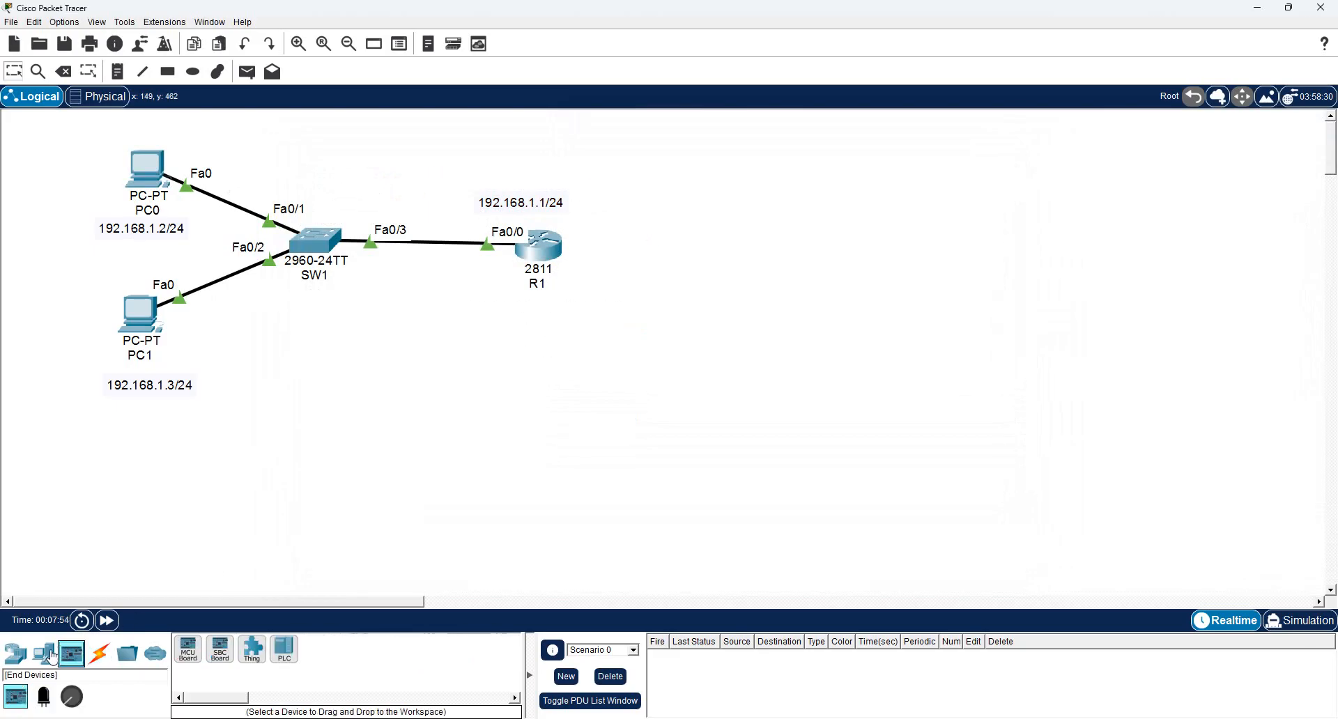
pyautogui.click(44, 654)
pyautogui.click(189, 649)
pyautogui.click(342, 418)
# - Connect PC2 to SW1 with an automatically chosen cable and shift PC2 slightly farther away from the switch
pyautogui.click(100, 653)
pyautogui.click(188, 649)
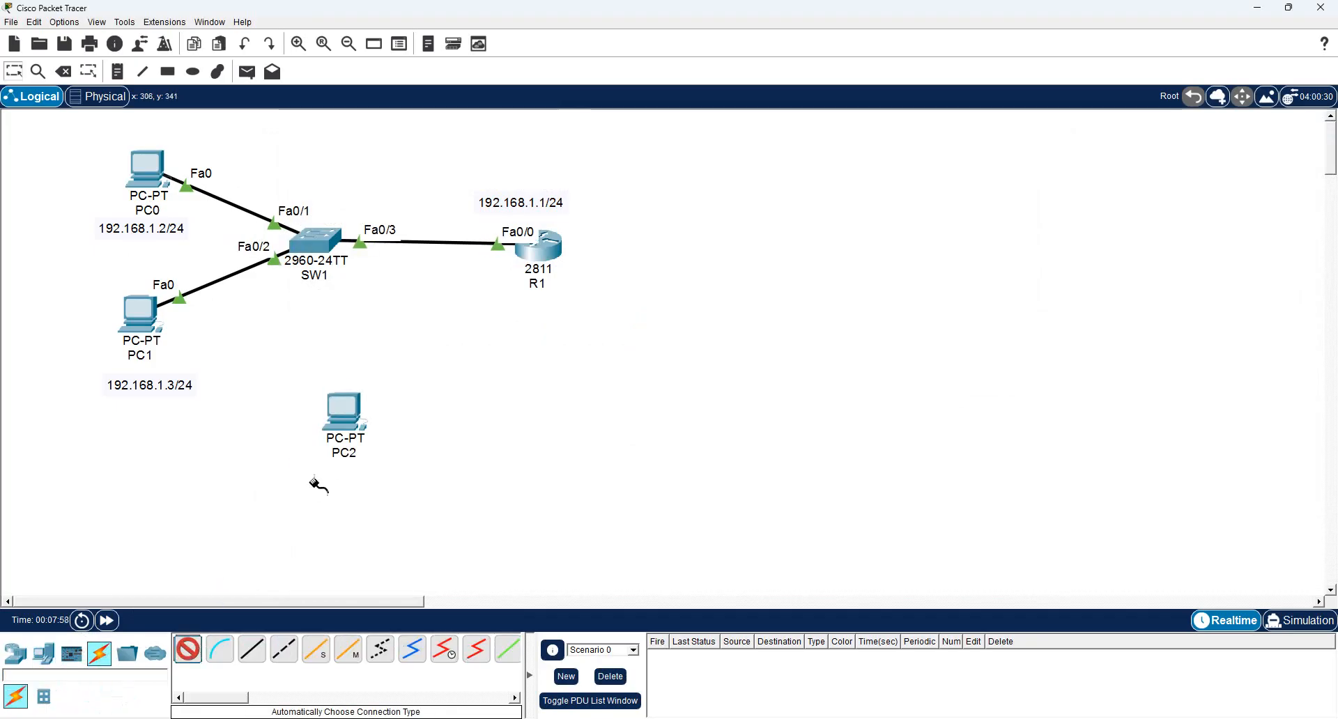
pyautogui.click(343, 415)
pyautogui.click(318, 241)
pyautogui.moveTo(343, 420); pyautogui.dragTo(378, 448)
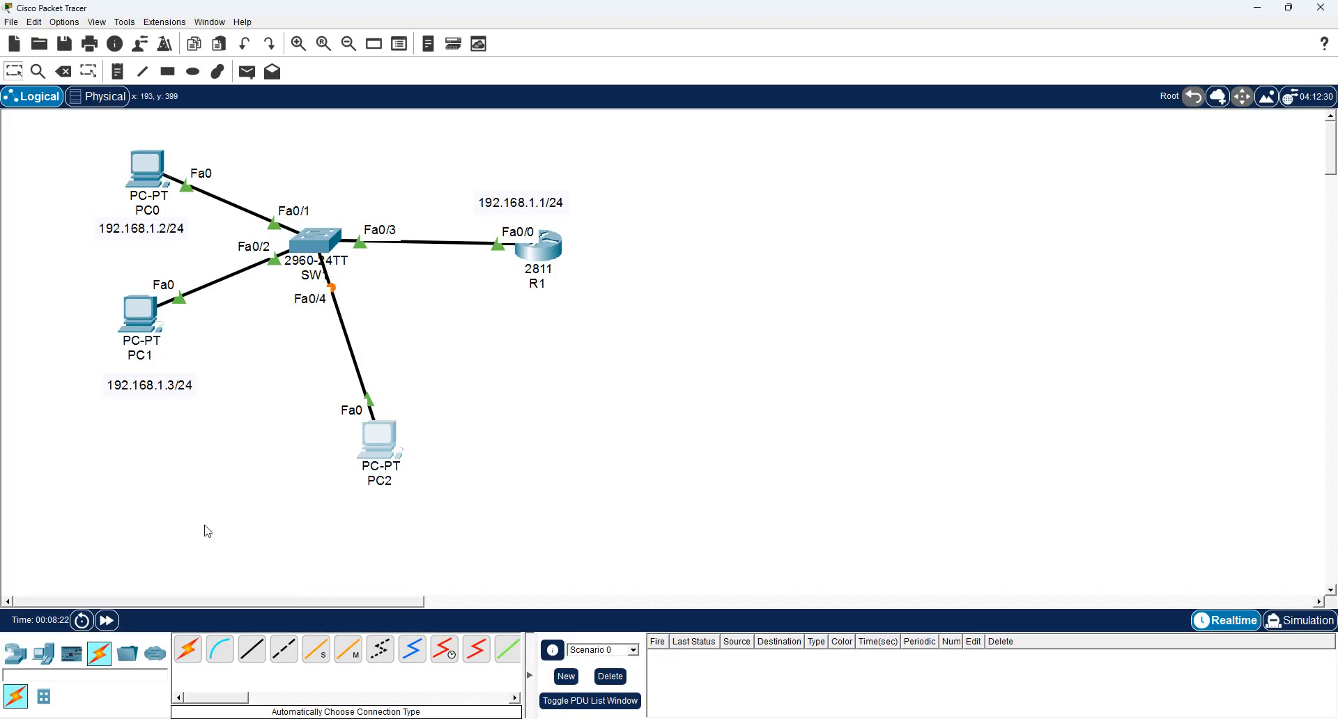
# - Fast-forward the simulation time, set PC2's IP configuration to DHCP, and close PC2's window
pyautogui.click(108, 621)
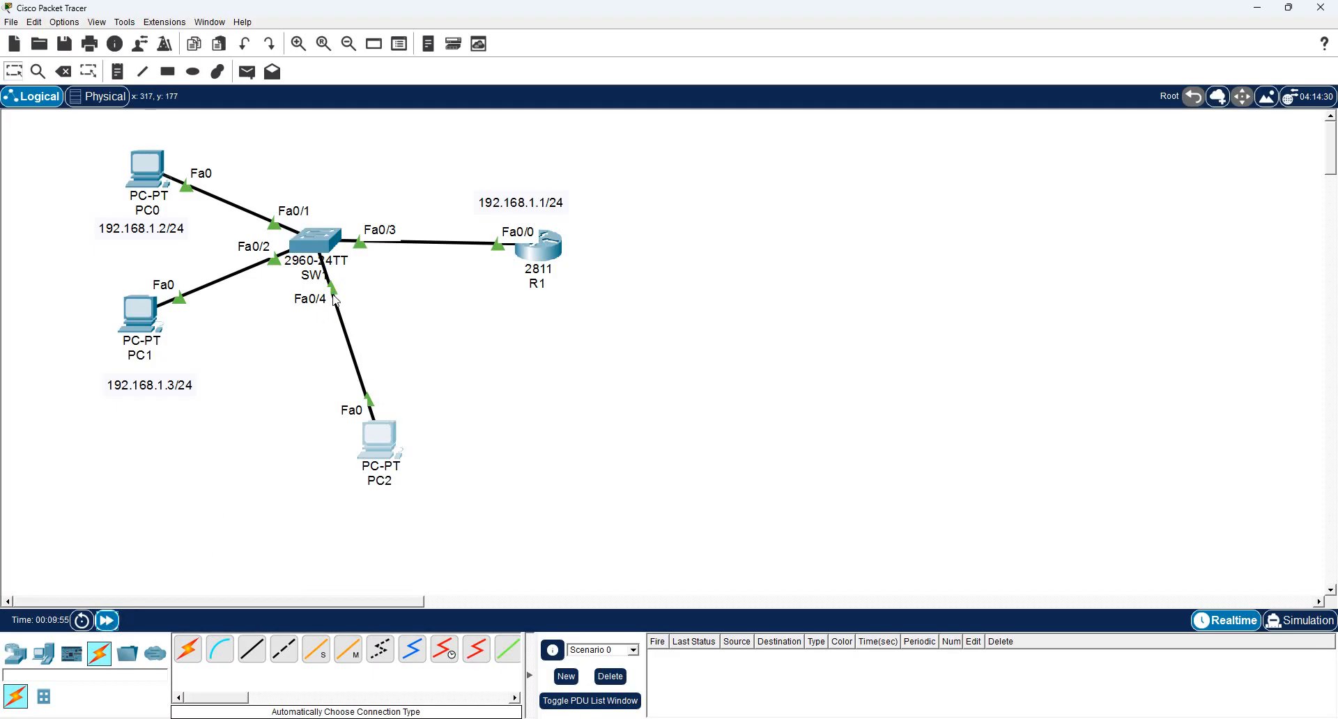
pyautogui.click(375, 438)
pyautogui.click(416, 176)
pyautogui.moveTo(443, 150); pyautogui.dragTo(791, 148)
pyautogui.click(715, 241)
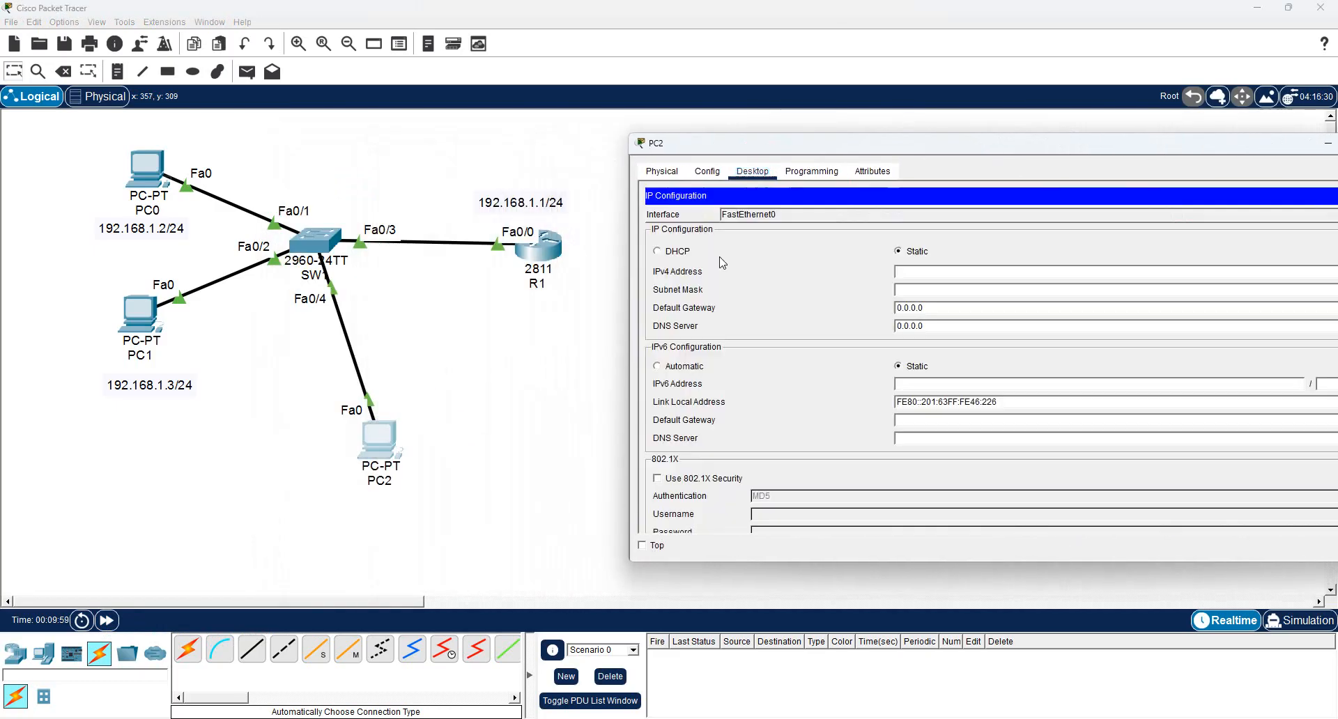
pyautogui.click(683, 252)
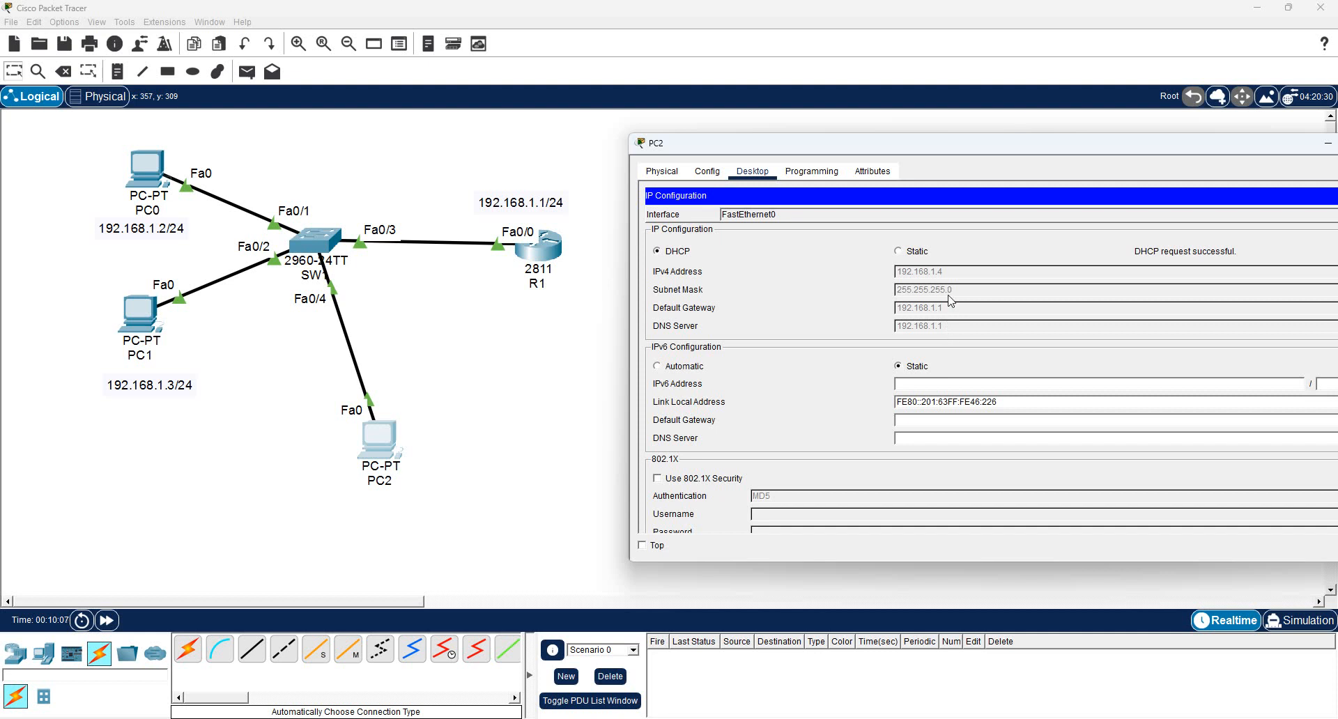
pyautogui.moveTo(900, 149); pyautogui.dragTo(677, 115)
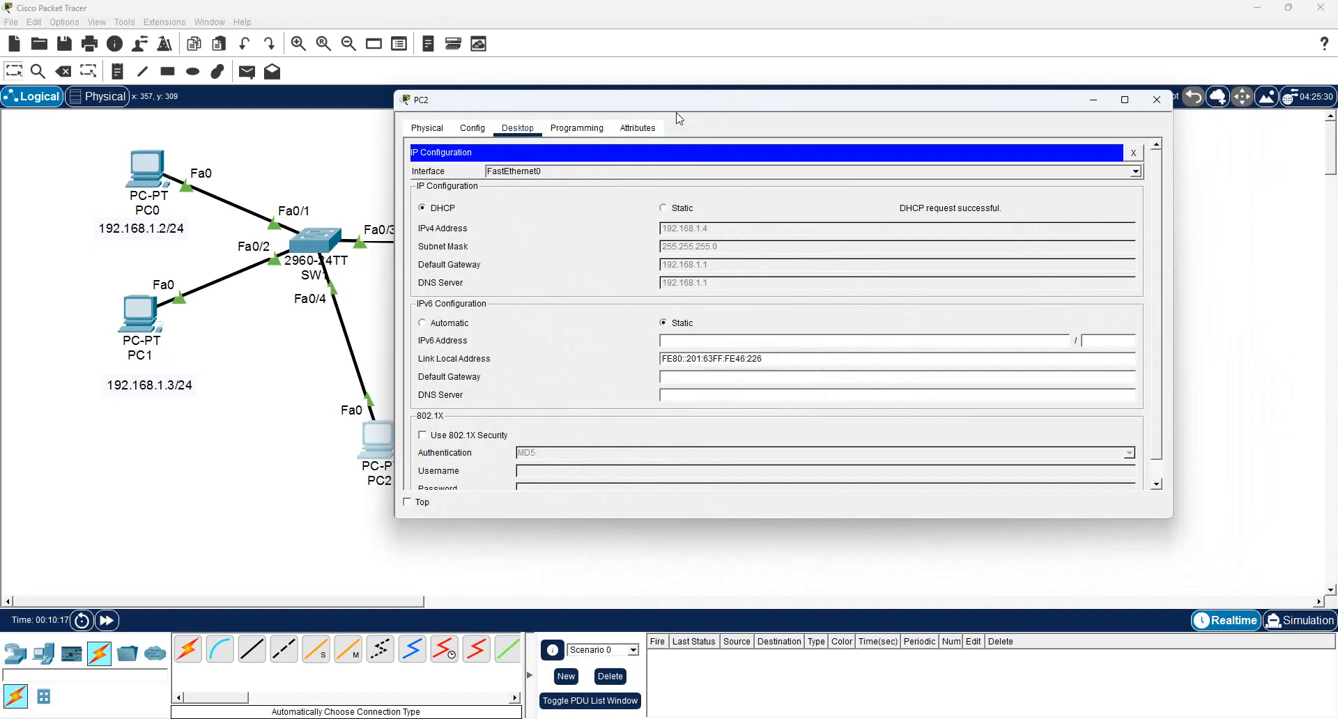
pyautogui.click(1157, 100)
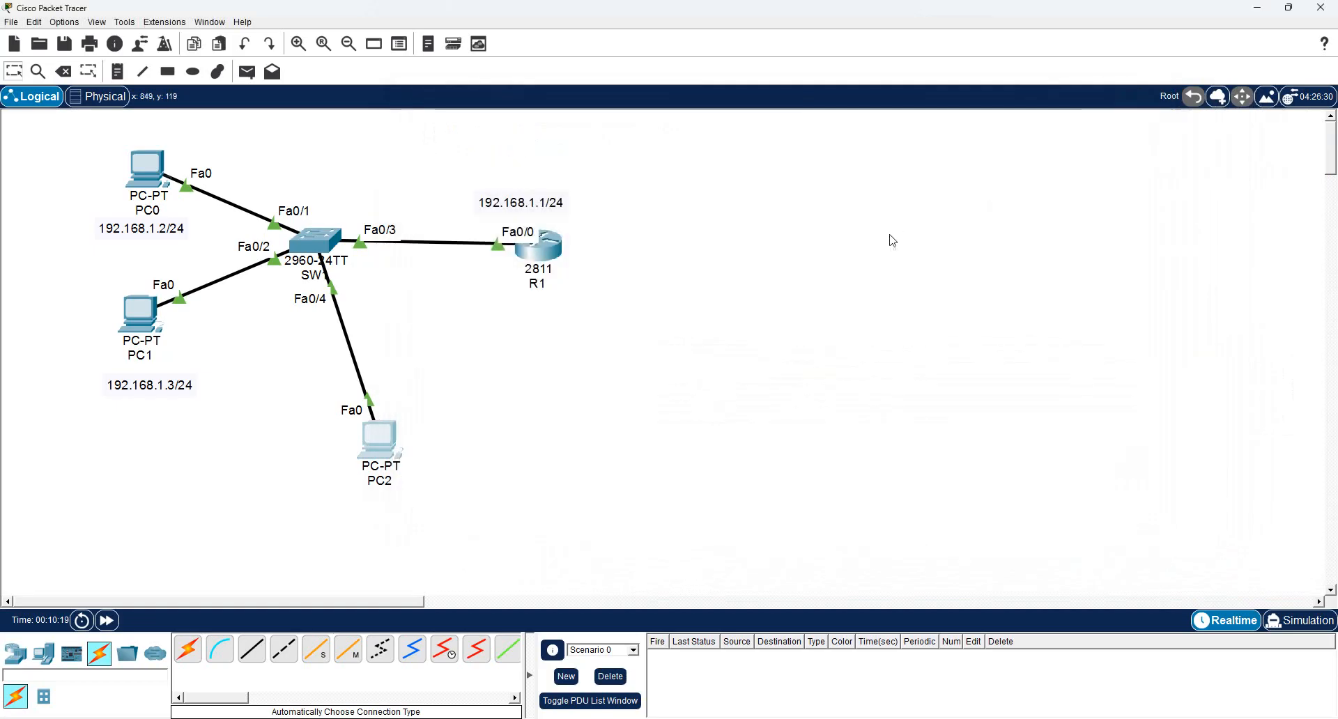